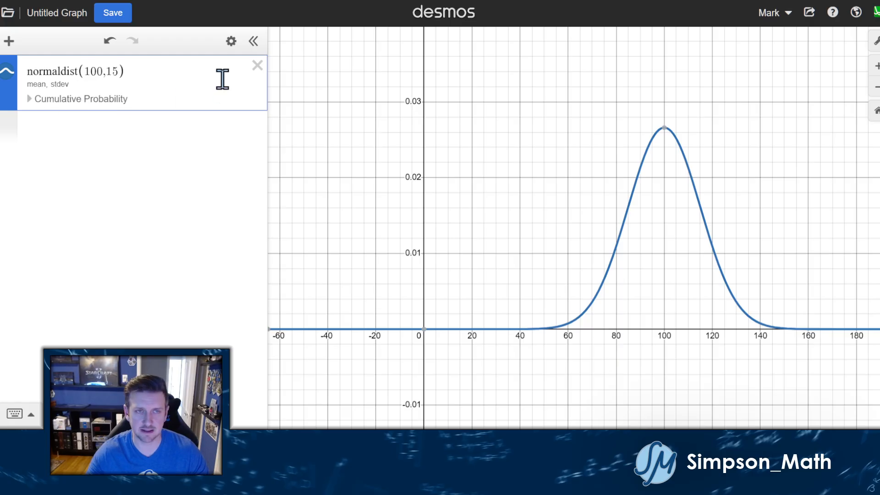
- Clear the existing distribution, restore the default graph view, and start a new inference probability distribution of the Normal distribution type
click(257, 65)
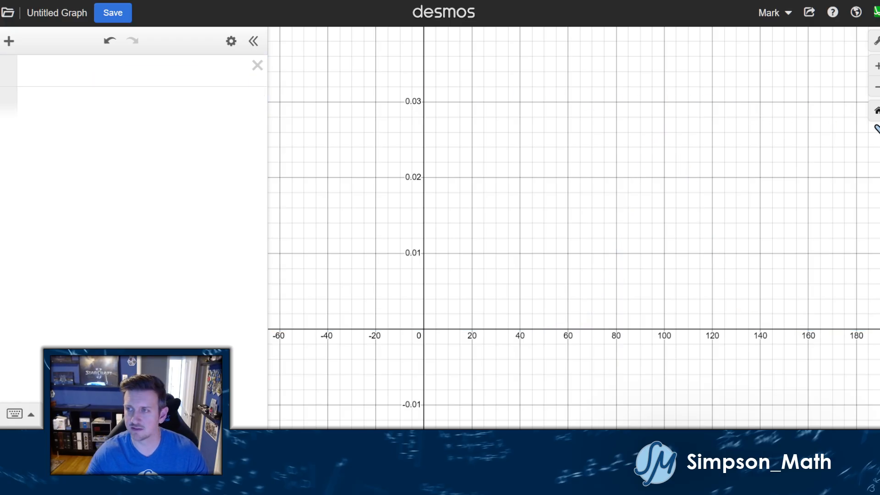
click(876, 111)
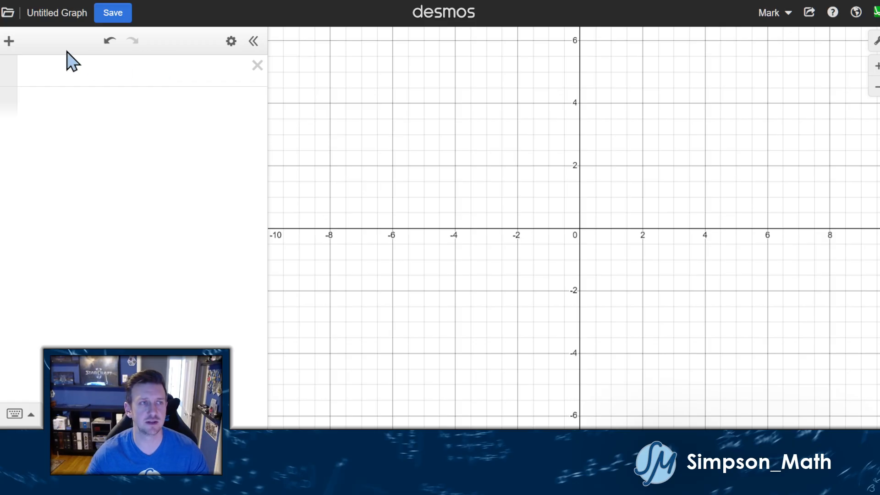
click(10, 41)
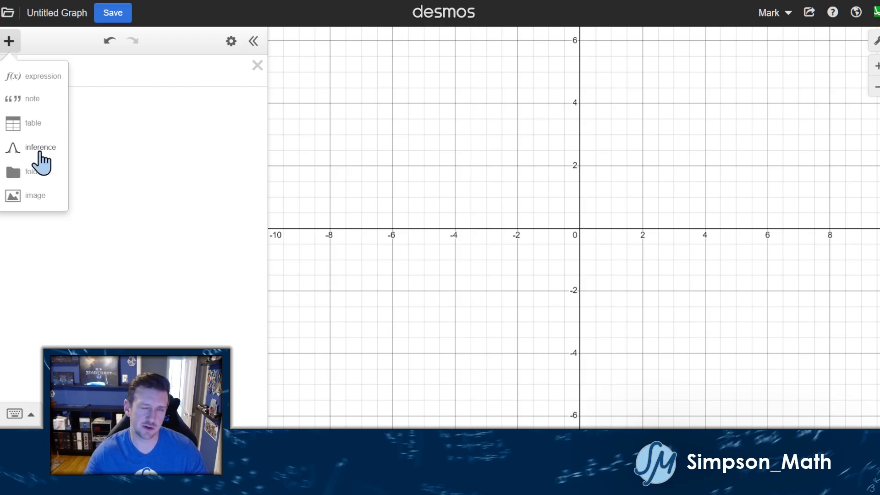
click(17, 152)
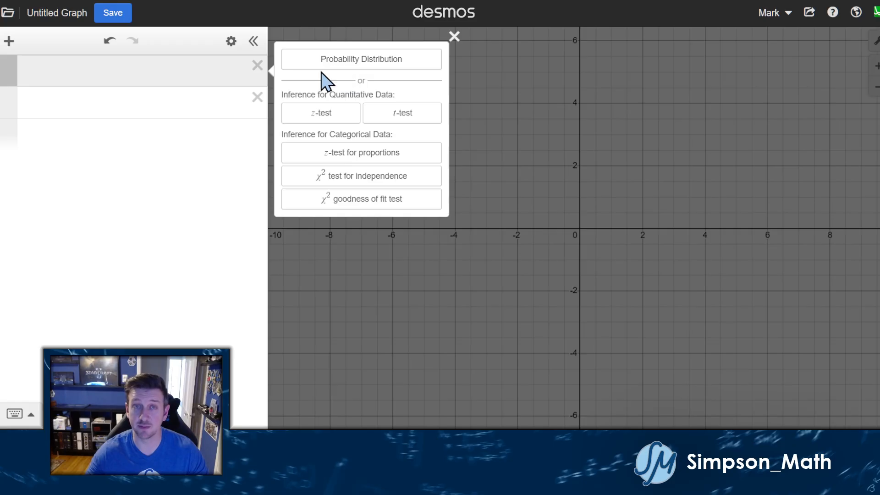
click(355, 64)
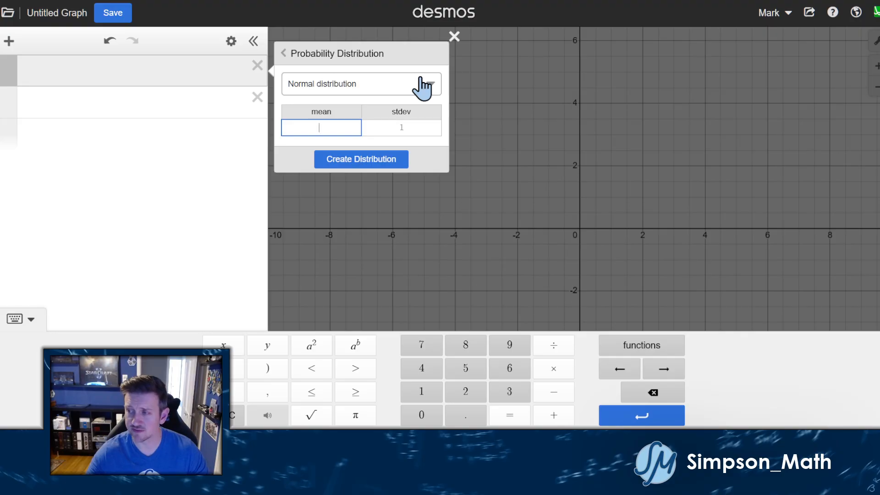
click(406, 96)
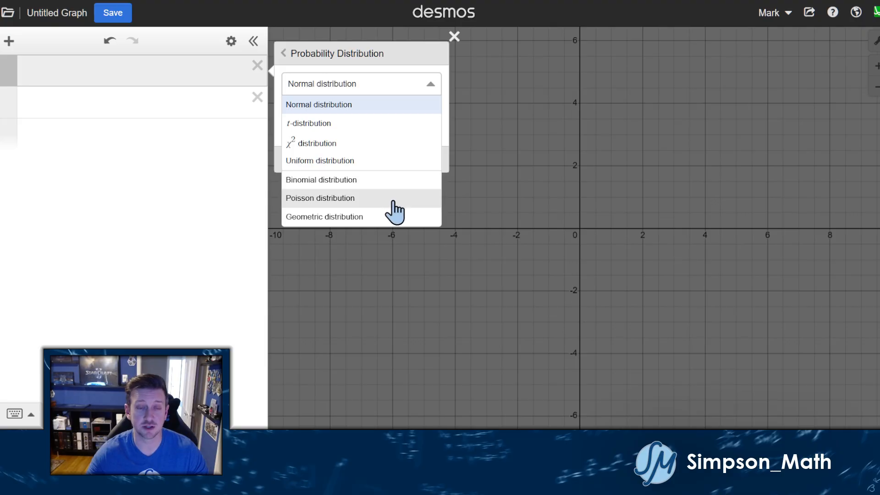
click(433, 87)
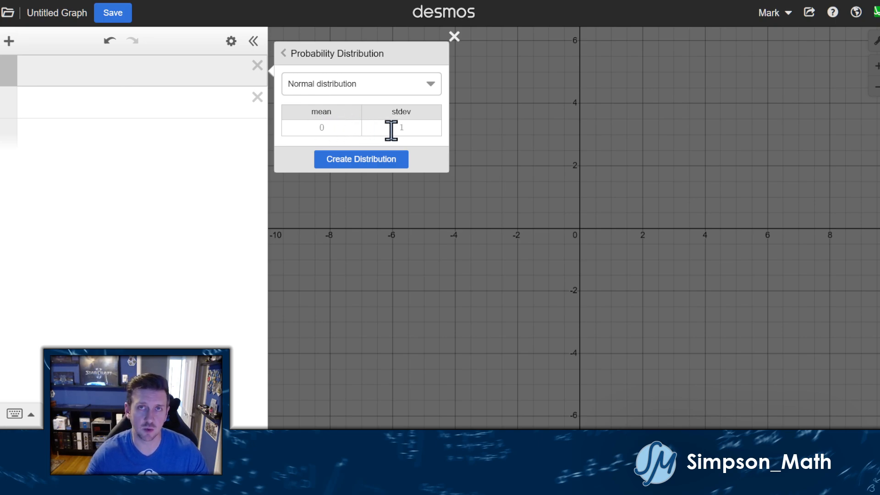
- Create the normal distribution with a mean of 100 and a standard deviation of 15
click(338, 131)
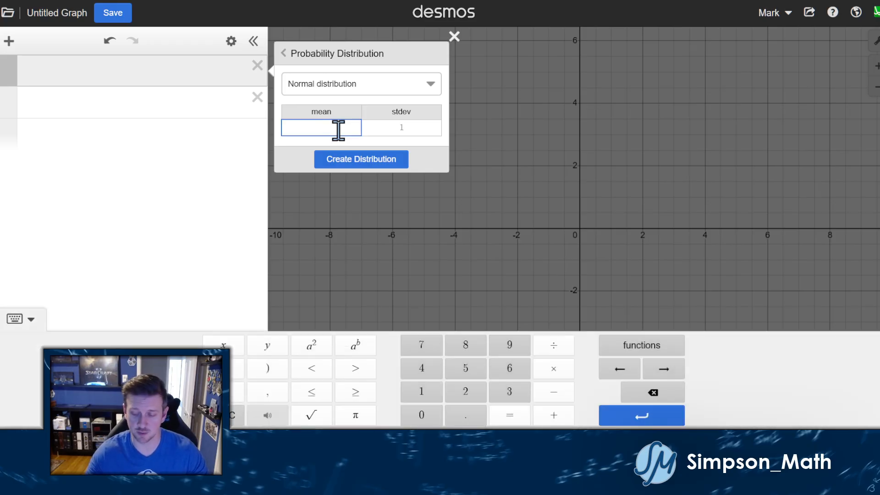
text(100)
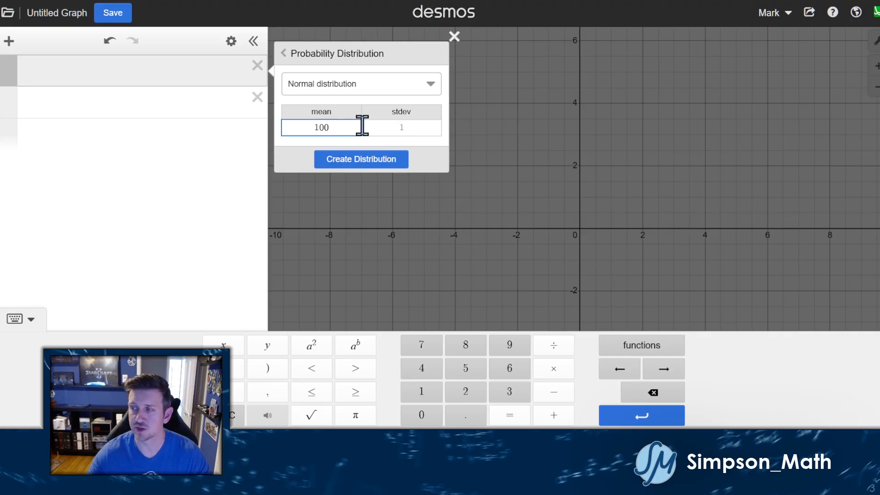
click(416, 127)
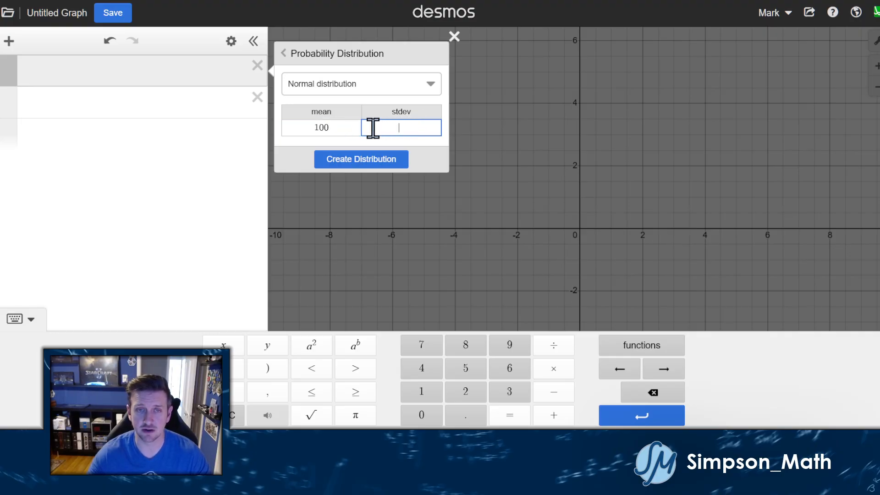
click(341, 128)
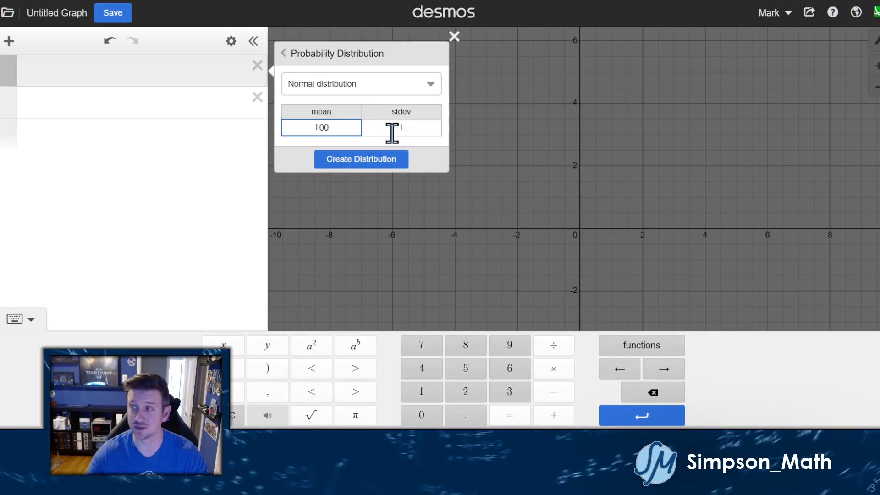
click(408, 128)
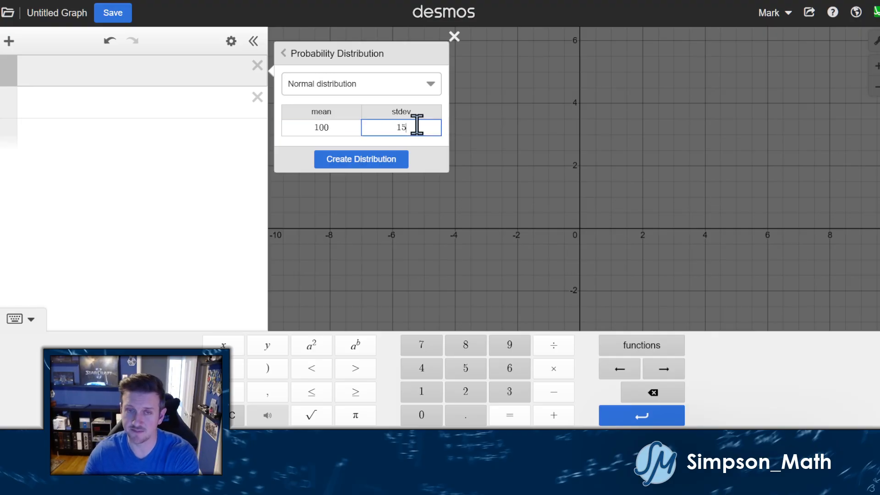
click(366, 159)
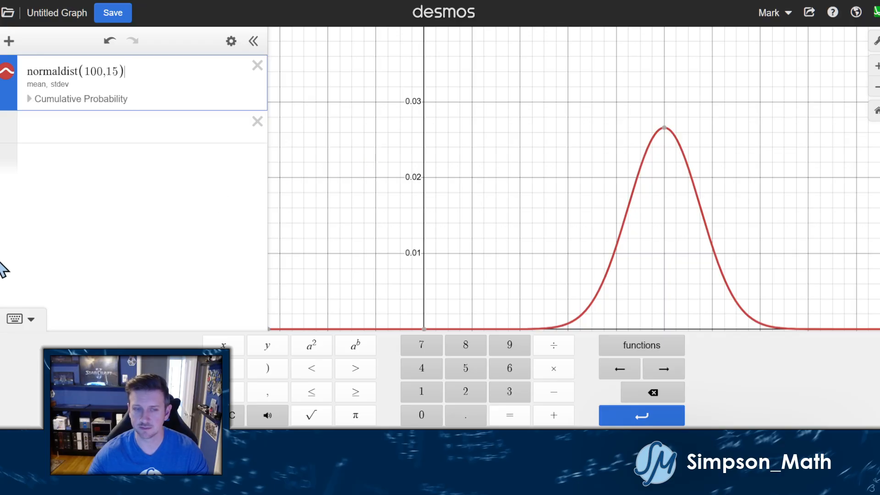
click(23, 322)
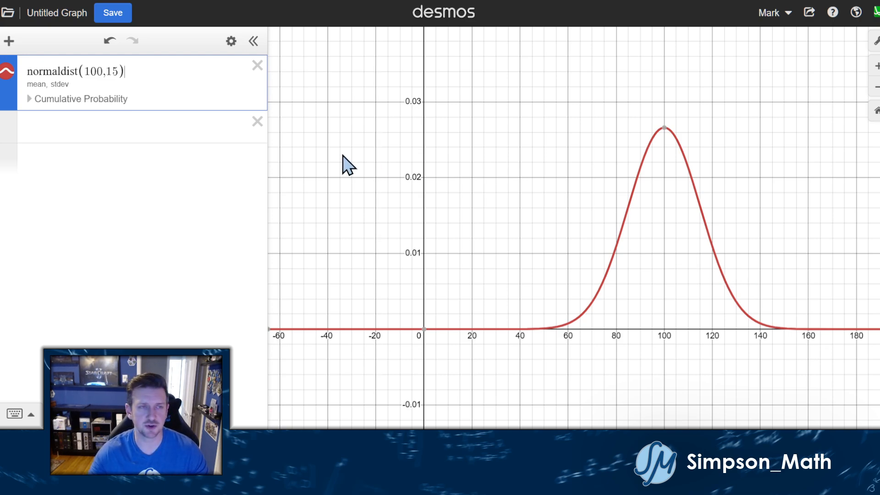
- Add a second expression, normaldist(75,5), below the first distribution
click(128, 128)
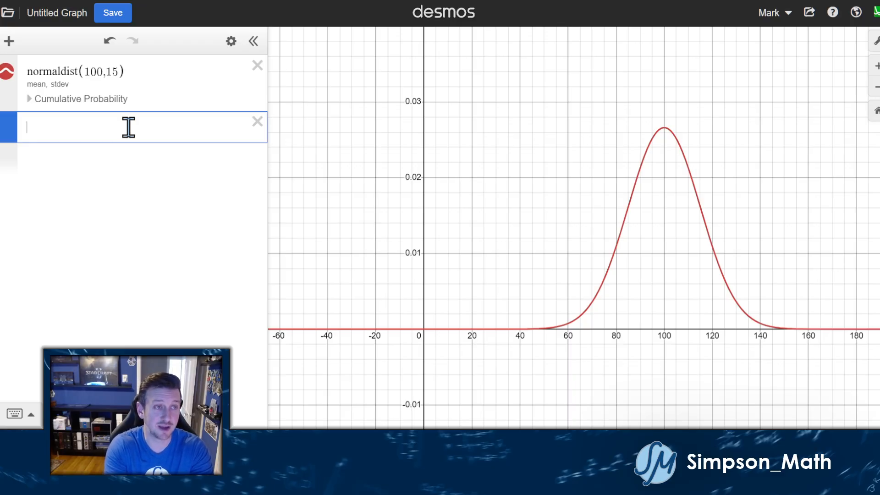
text(normaldis)
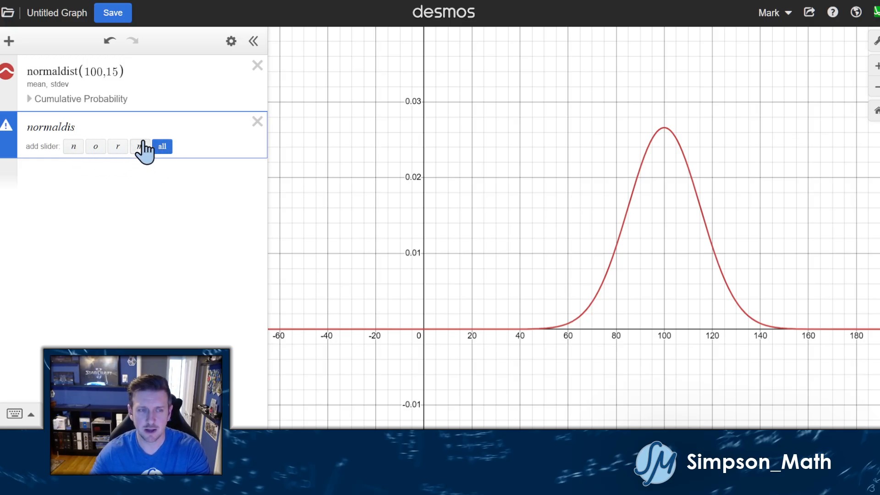
text(t)
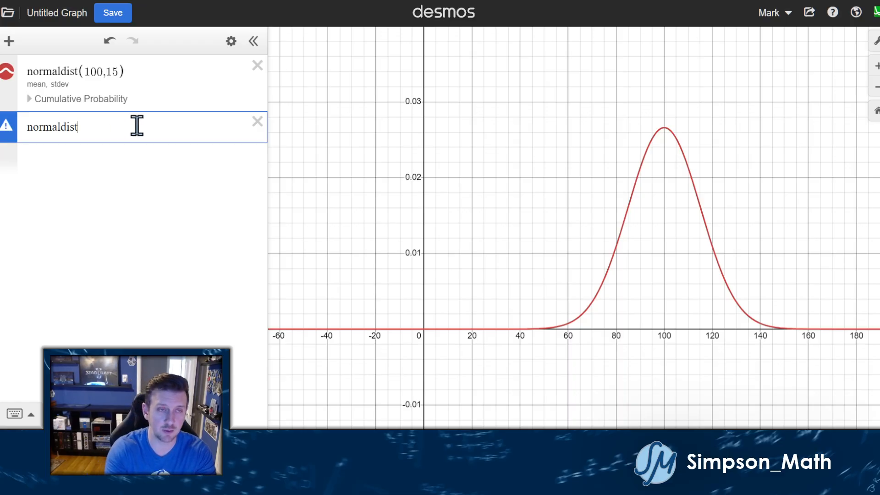
text(()
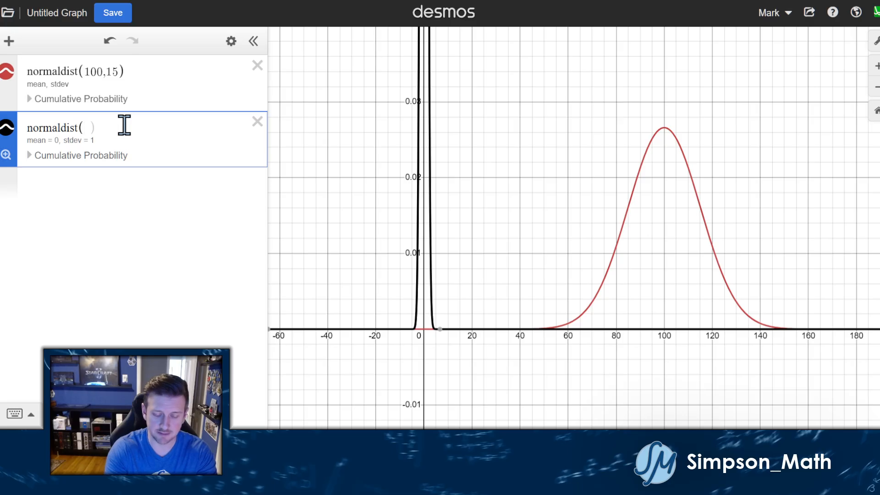
text(75,)
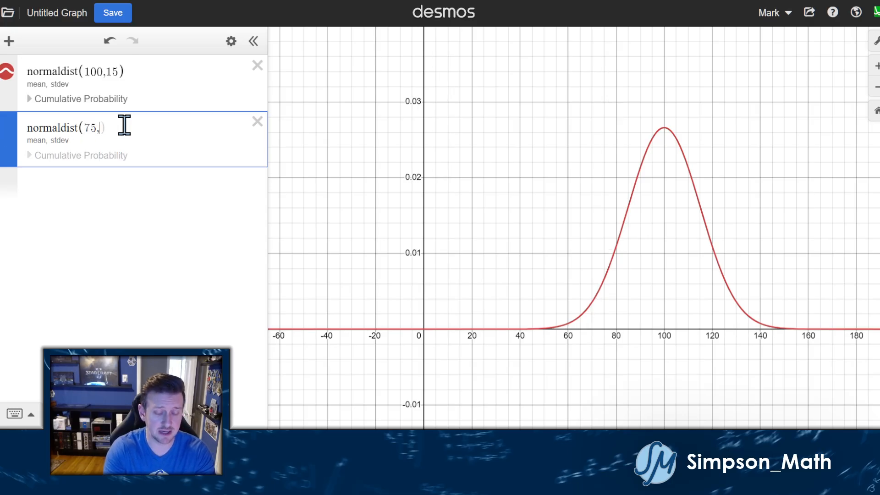
text(5)
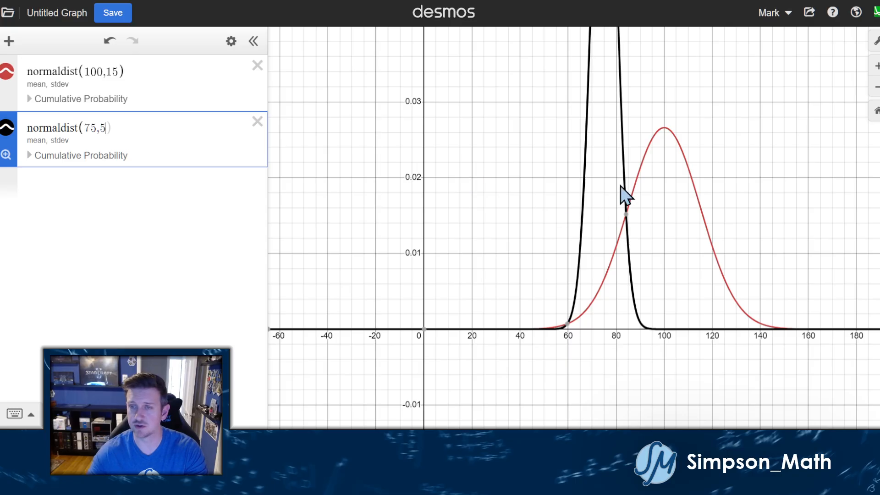
- Fit the graph view to each of the two curves in turn, and delete the distribution with mean 75
click(6, 155)
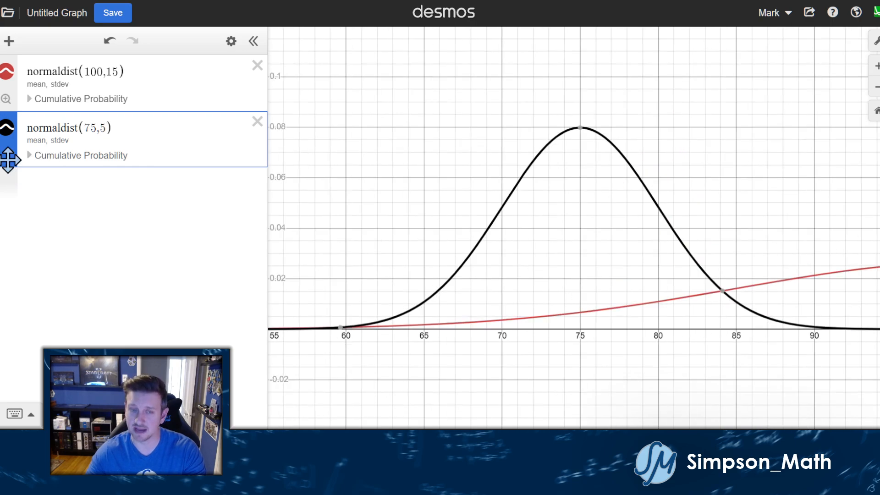
click(7, 99)
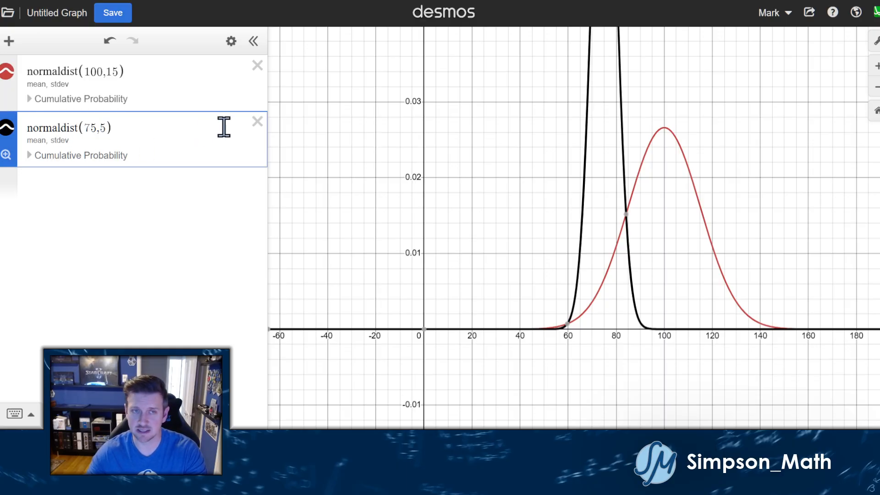
click(257, 121)
- Insert normaldist from the function list as a second expression with mean 100 and standard deviation 15, and delete that duplicate
click(128, 147)
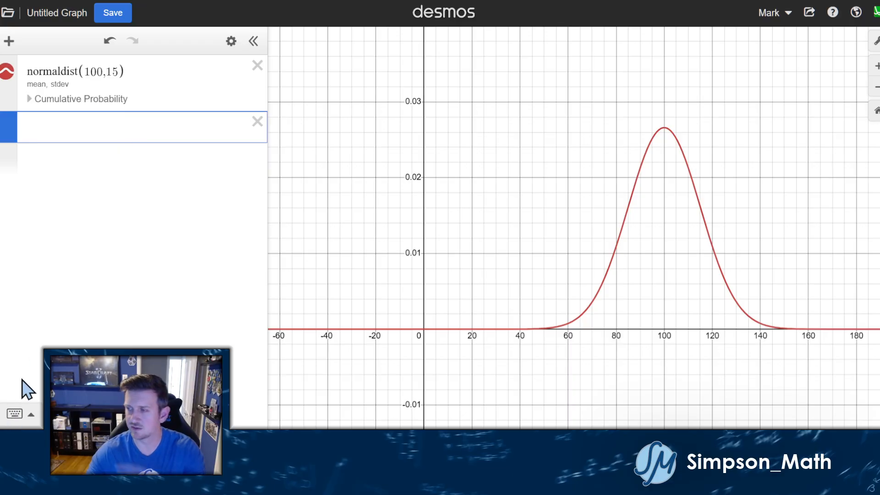
click(18, 415)
click(665, 350)
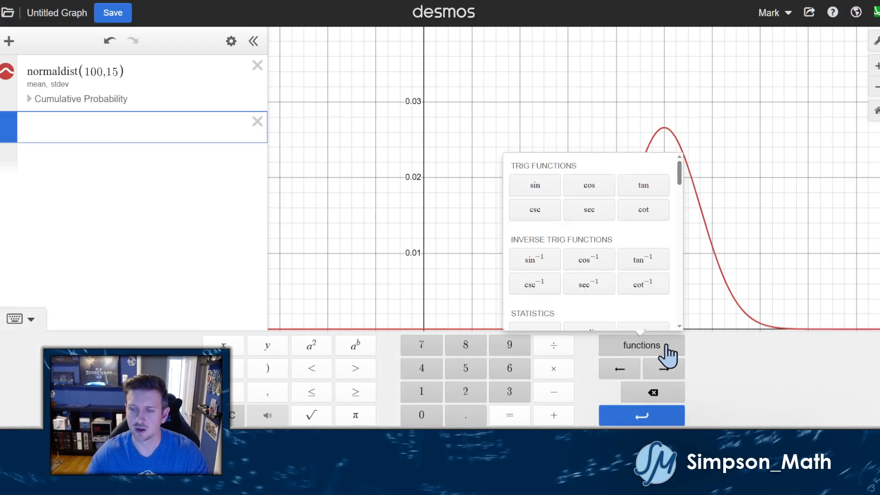
scroll(612, 274, down, 9)
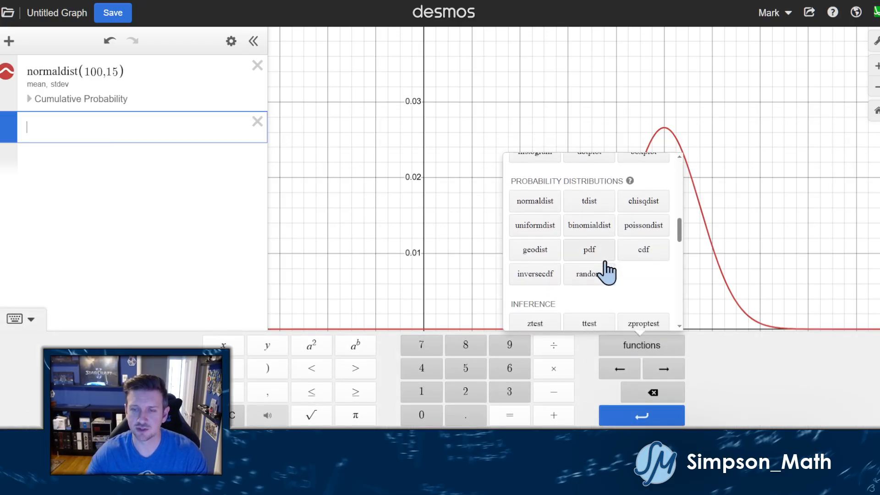
scroll(609, 270, up, 1)
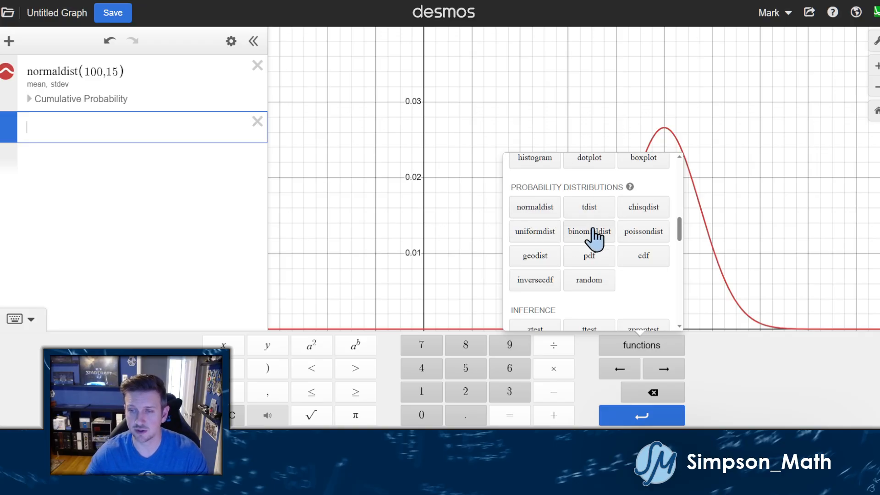
click(535, 207)
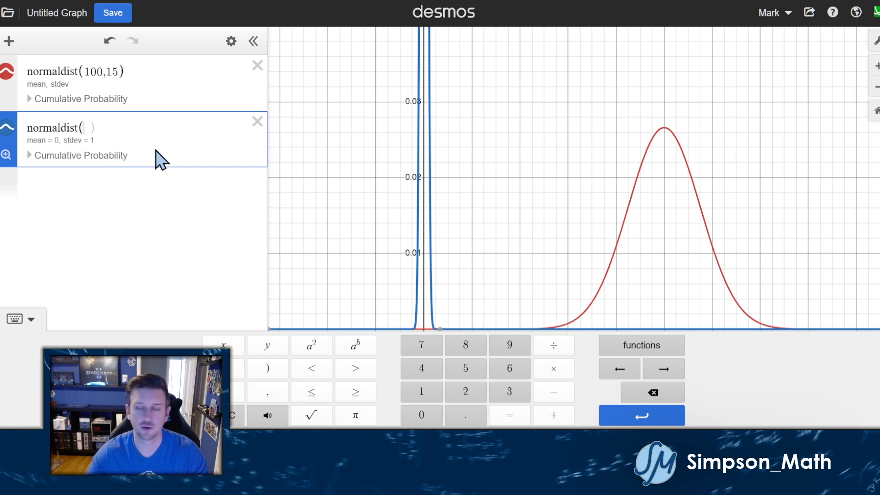
text(100)
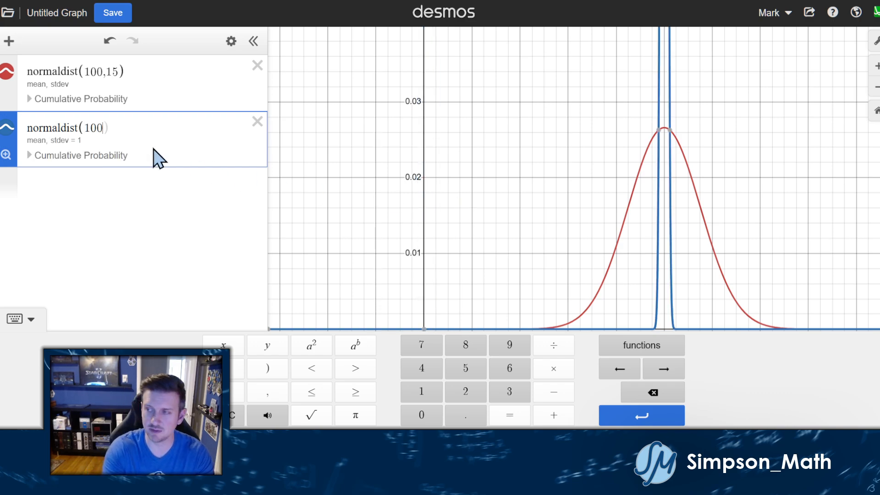
text(,15)
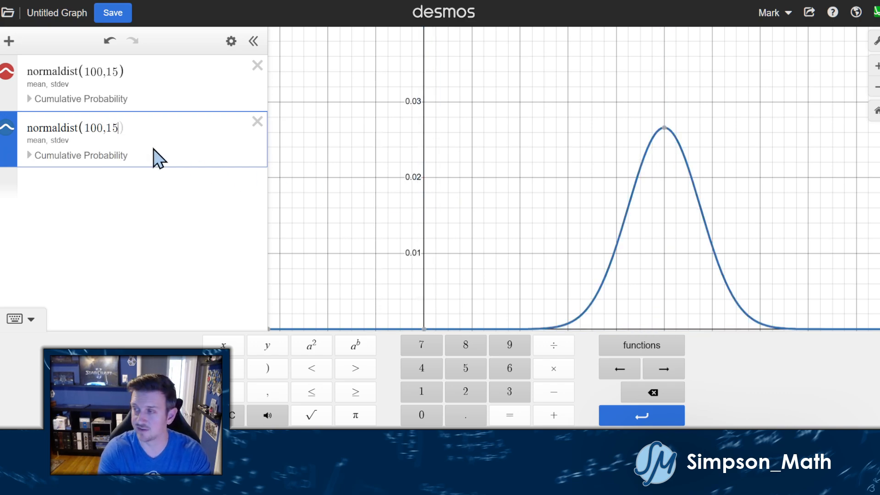
click(257, 121)
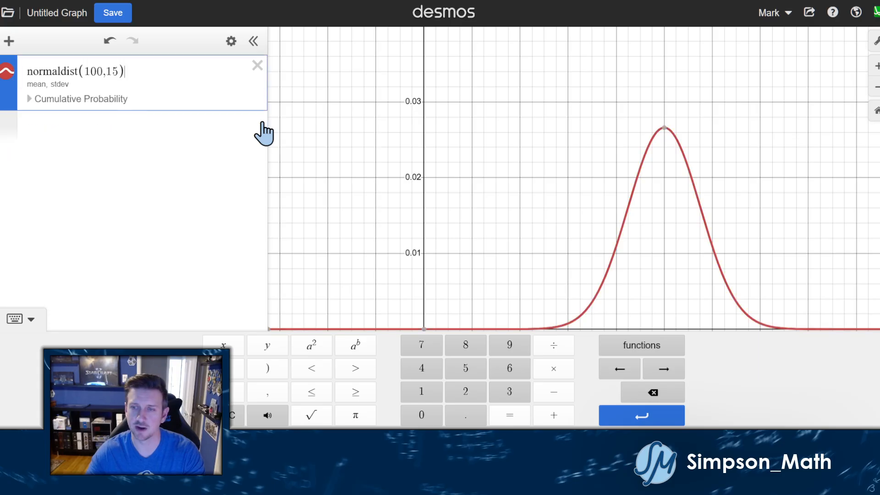
click(12, 320)
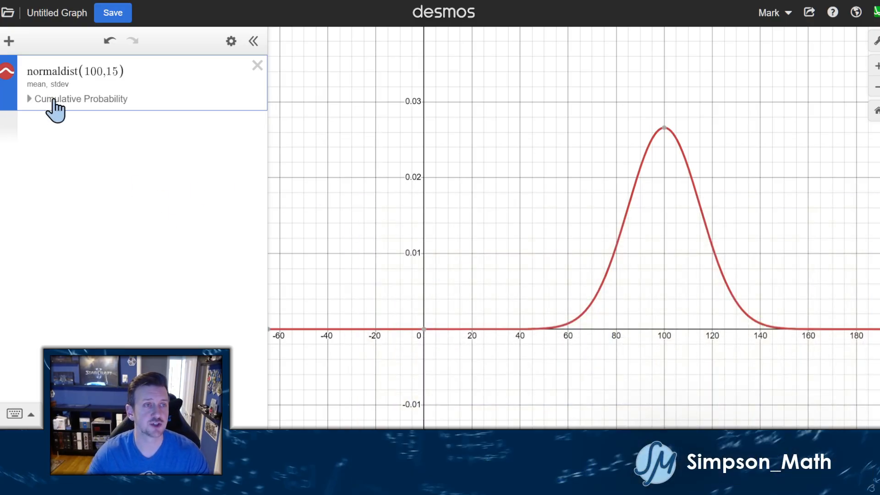
- Compute the distribution's cumulative probability for the left region with an upper bound of 110
click(51, 101)
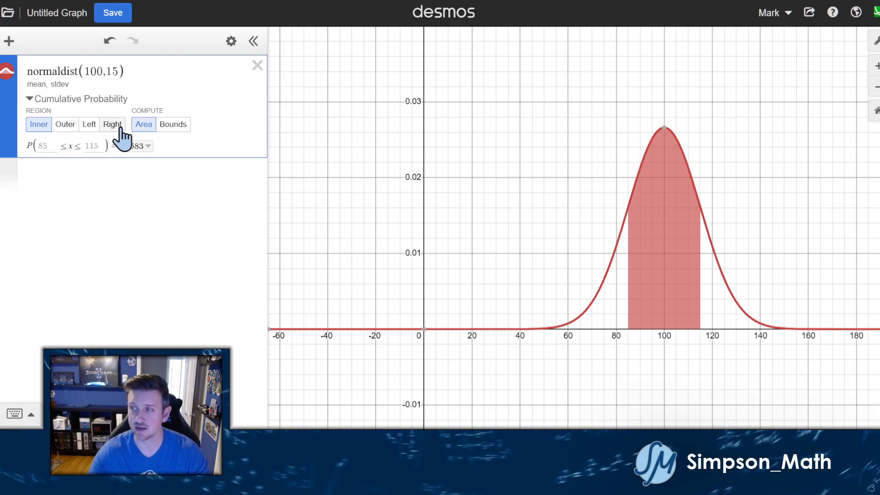
click(87, 130)
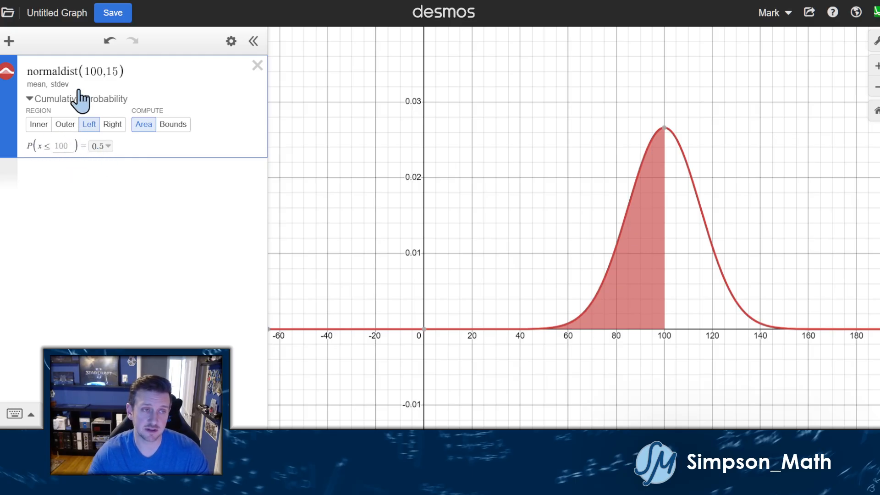
click(67, 146)
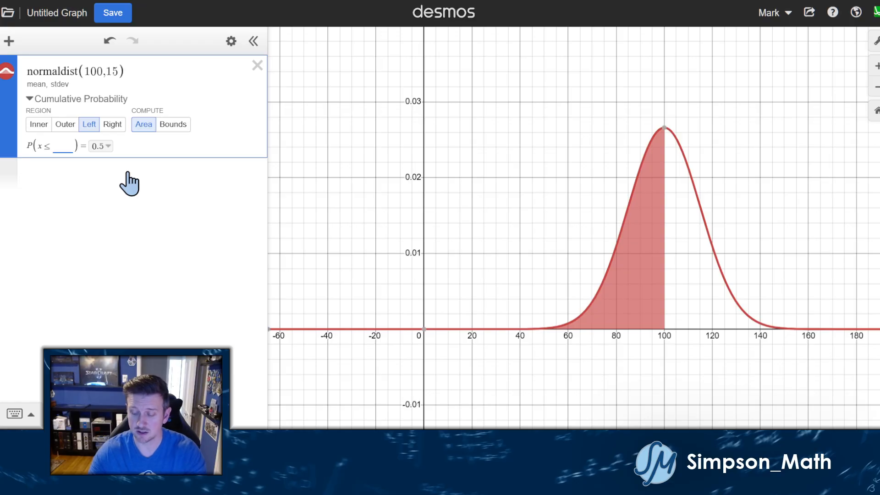
text(110)
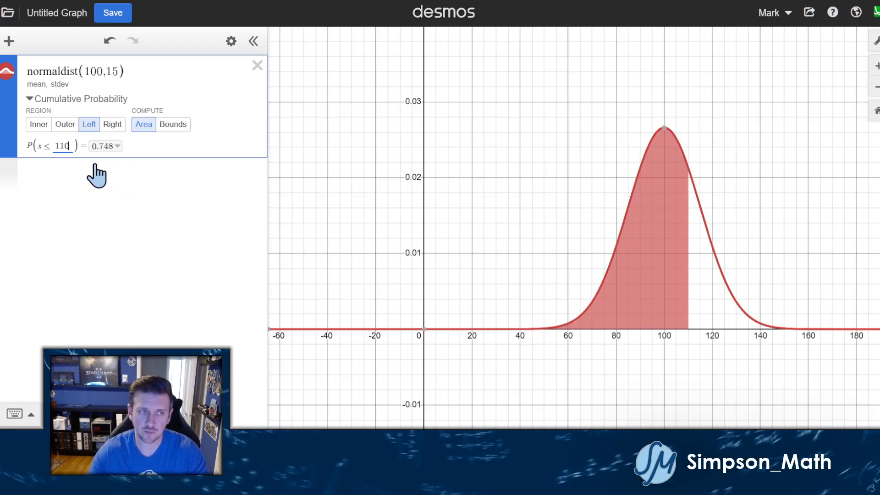
- Clear part of the left region's upper bound and enter 110 again
key(BackSpace)
key(BackSpace)
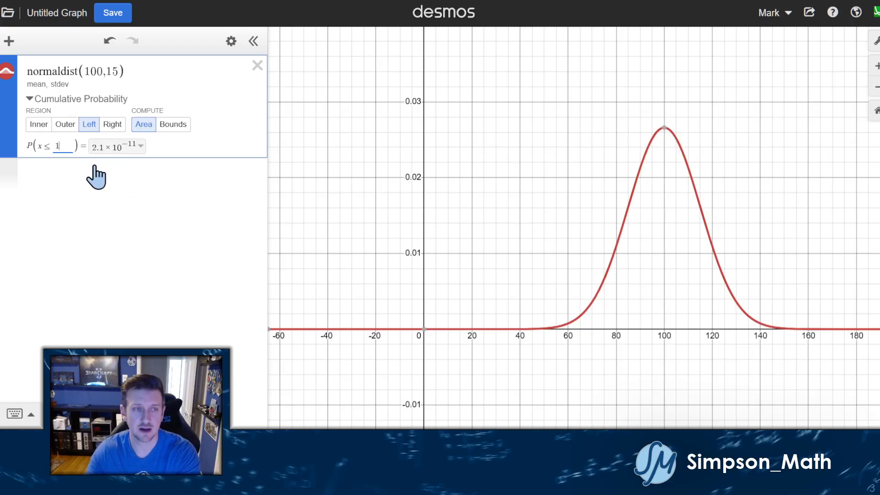
text(10)
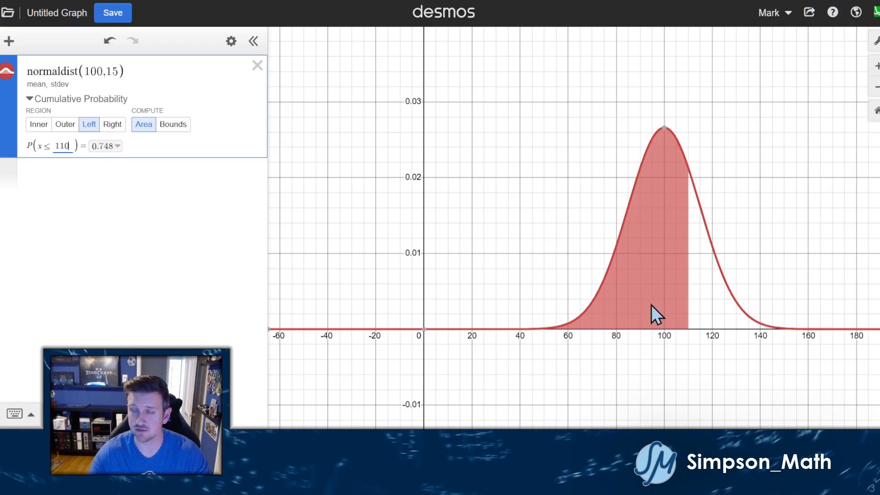
- Copy the left region's full-precision cumulative probability into a new expression and subtract it from 1
click(118, 146)
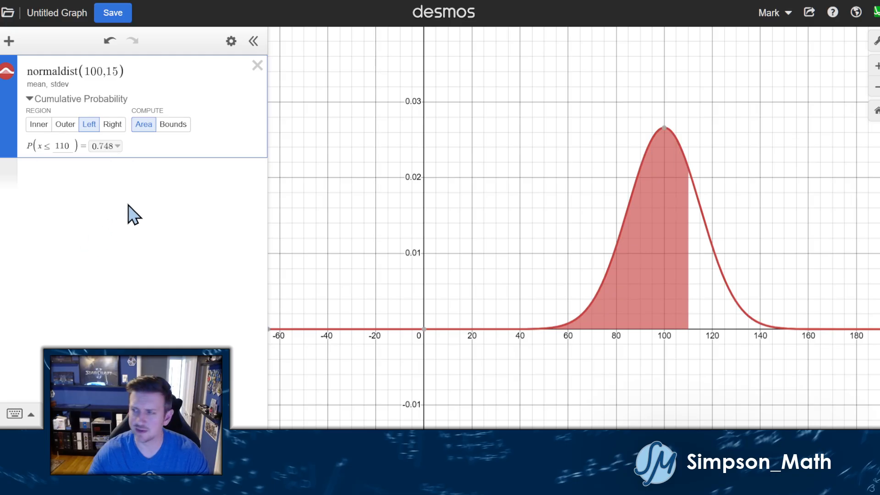
key(ctrl+plus)
key(ctrl+plus)
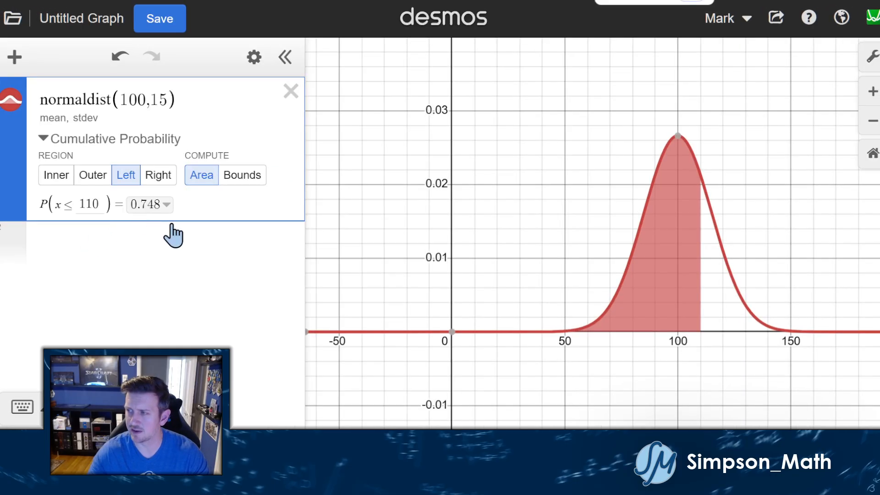
mouse_move(157, 220)
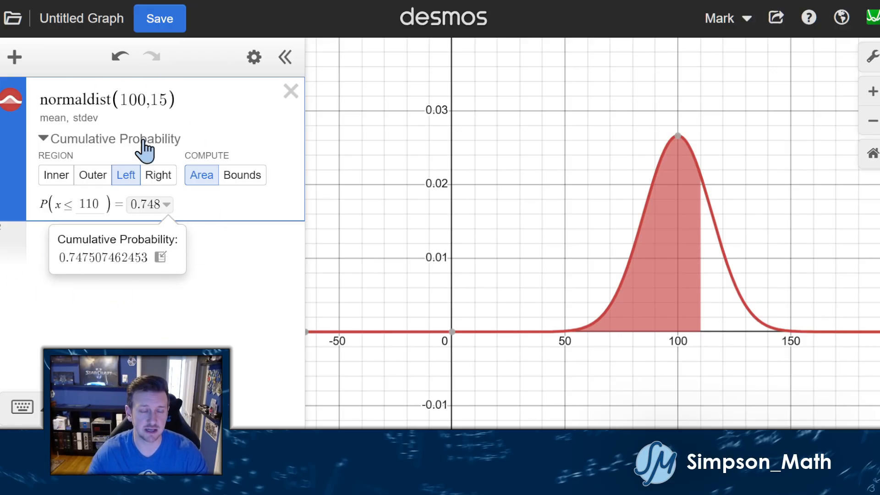
click(161, 257)
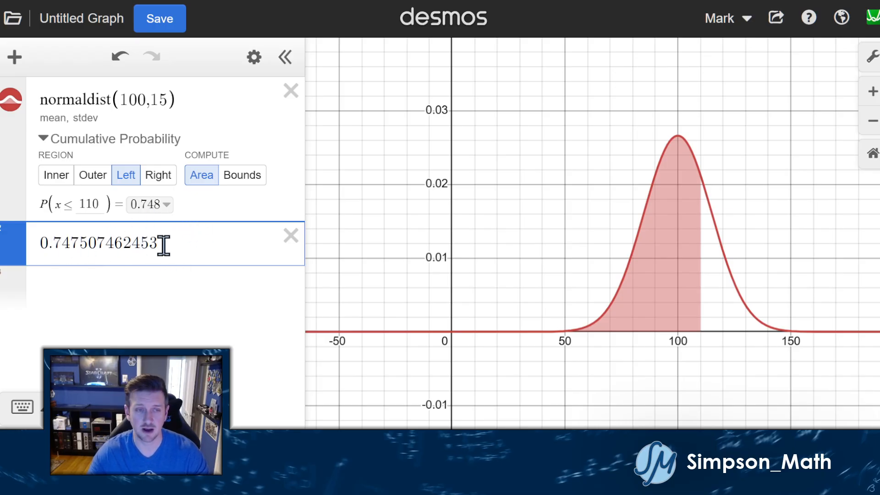
click(40, 242)
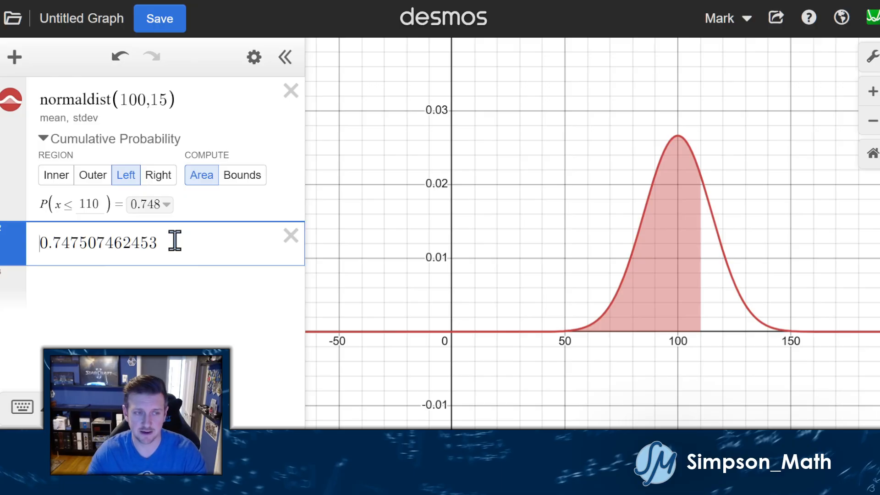
text(1-)
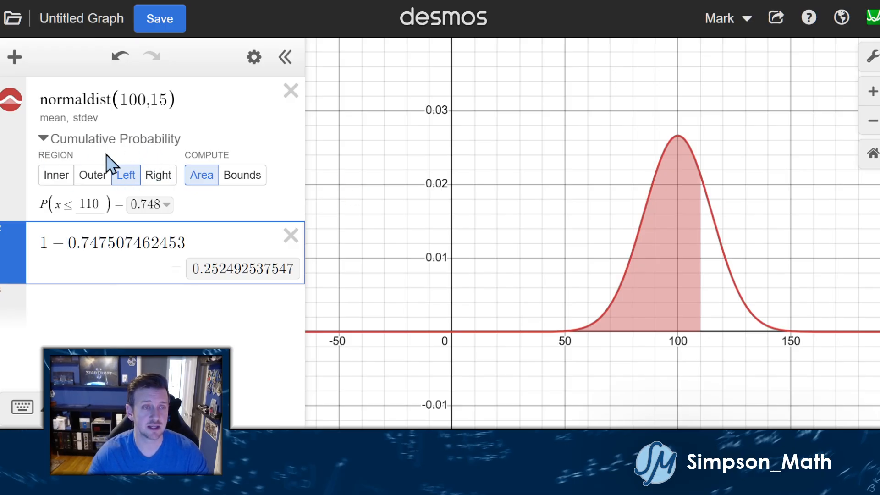
- Compute the full-precision cumulative probability of the right region at 110, and delete the subtraction expression below
click(164, 182)
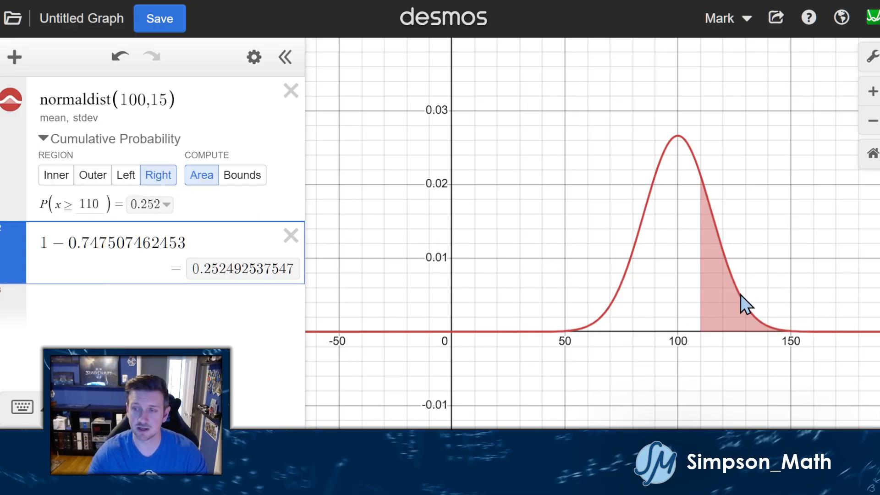
click(166, 206)
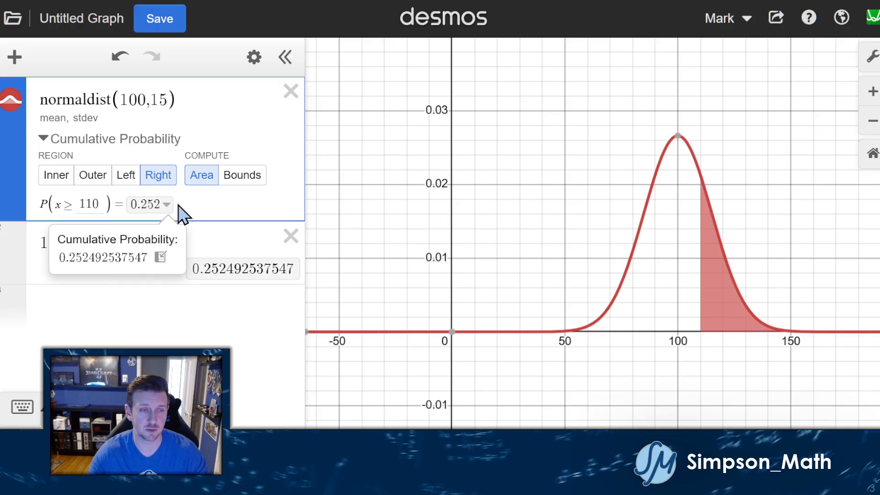
click(164, 206)
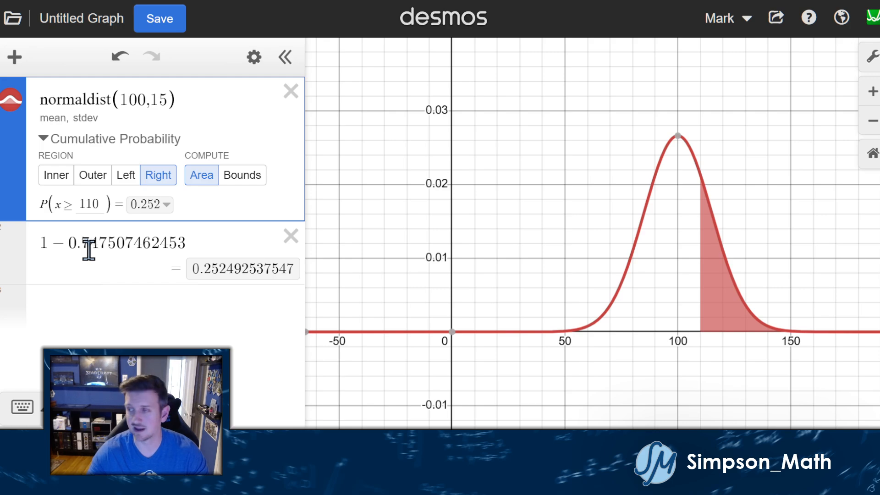
click(291, 235)
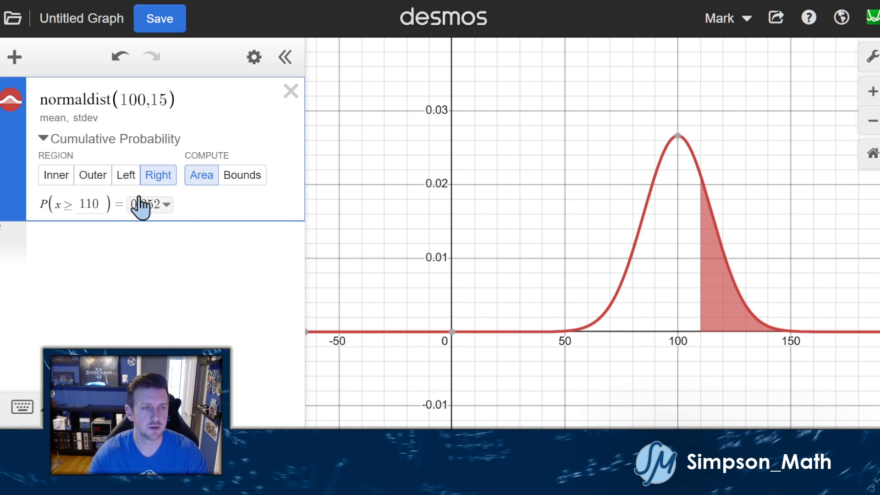
- Compare the Left and Right regions at 110 by alternating between them, ending on Left
click(127, 177)
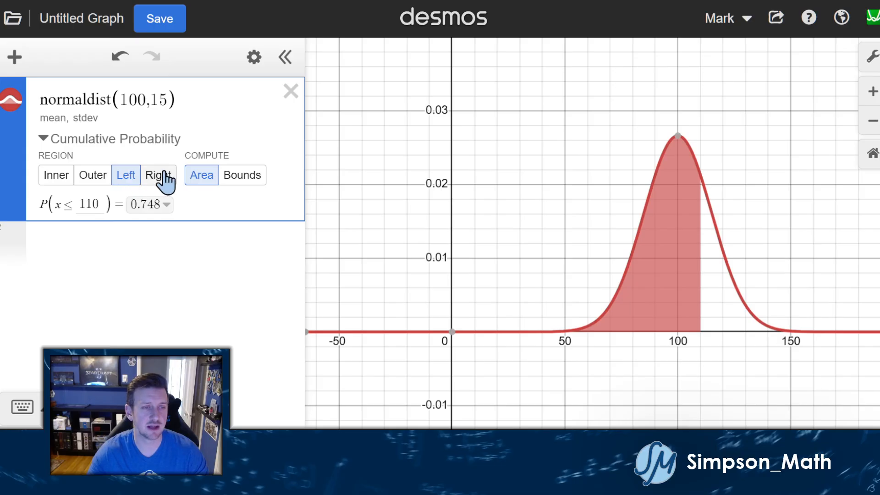
click(160, 179)
click(124, 178)
click(162, 177)
click(128, 178)
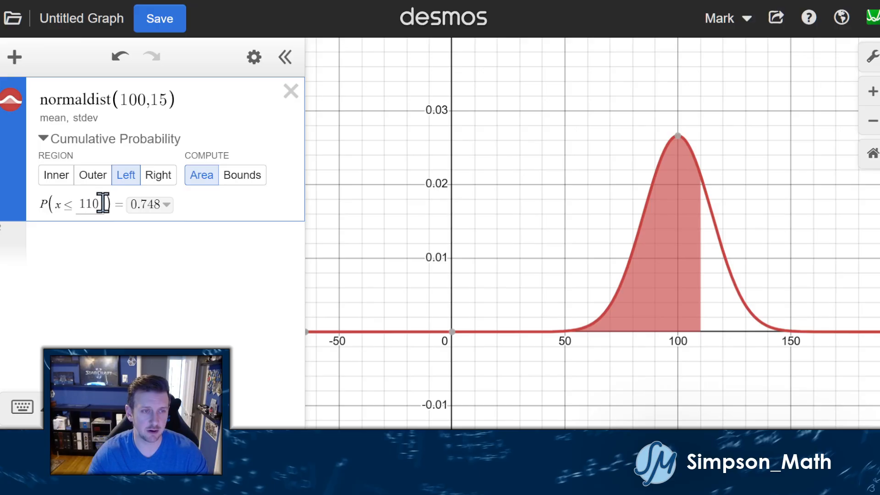
- Copy the left region's full-precision probability into its own expression again, and delete that expression
click(166, 205)
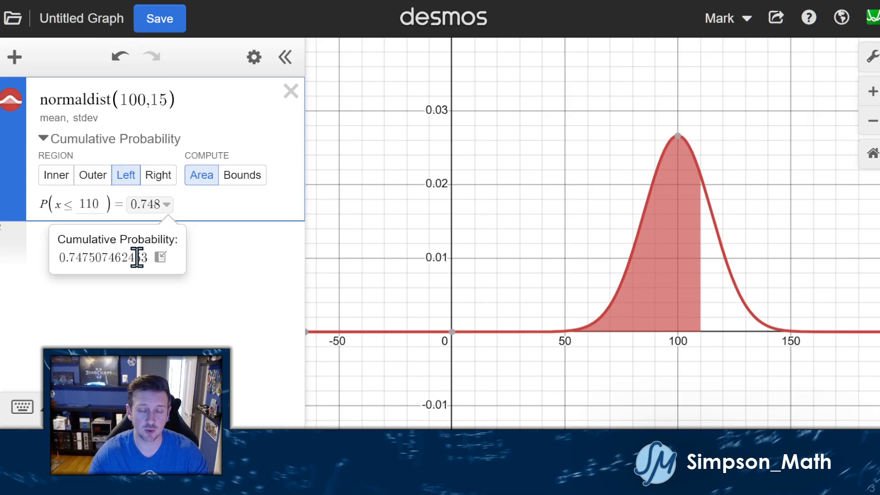
click(161, 256)
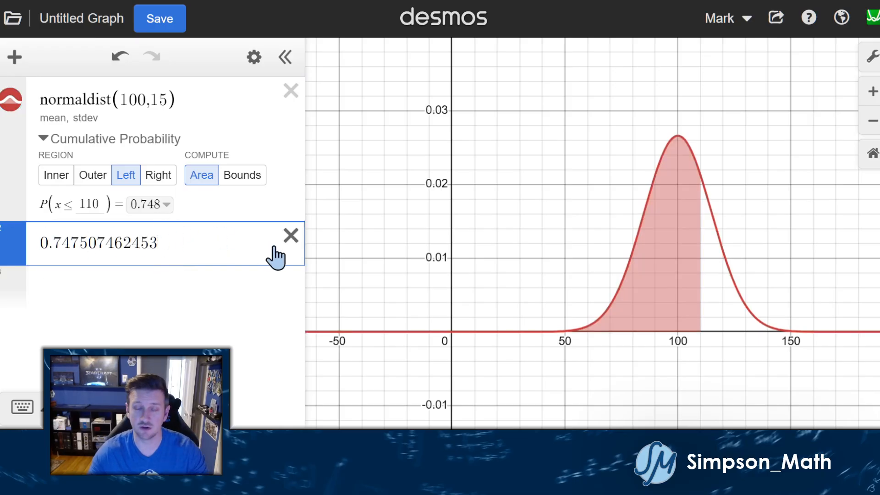
click(290, 235)
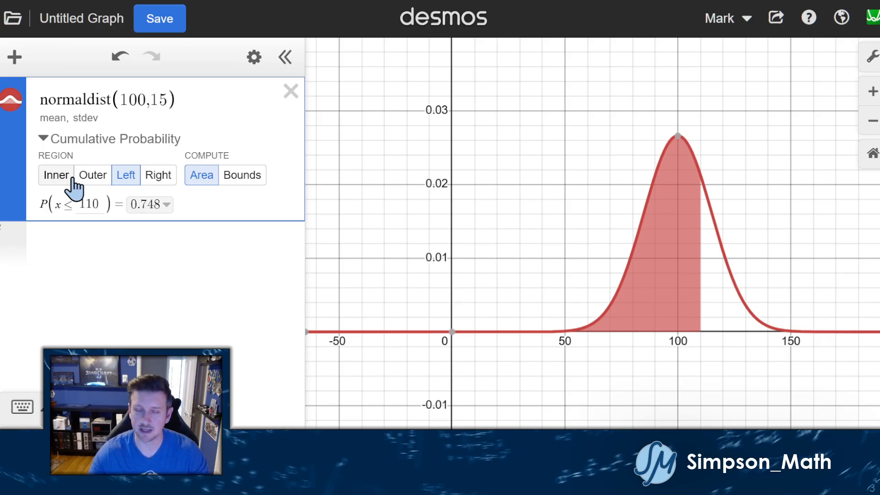
- Switch the cumulative probability to the Inner region and set its lower bound to 80
click(55, 175)
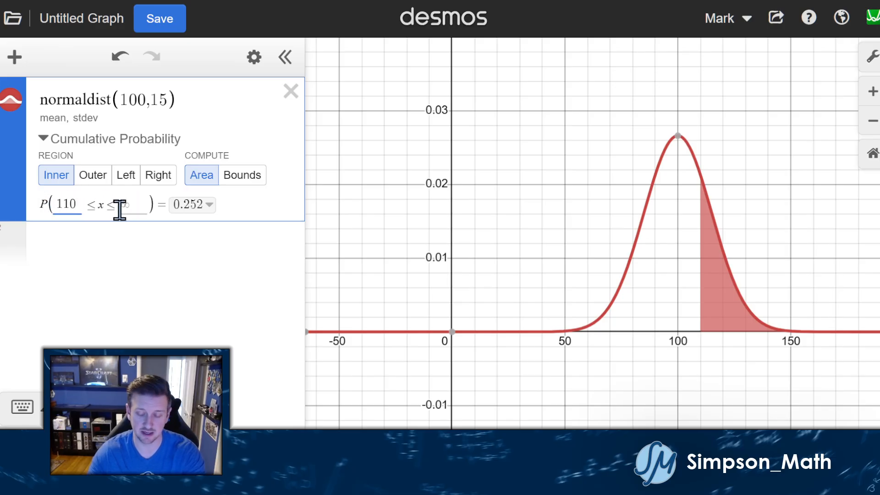
key(BackSpace)
key(BackSpace)
key(BackSpace)
click(123, 263)
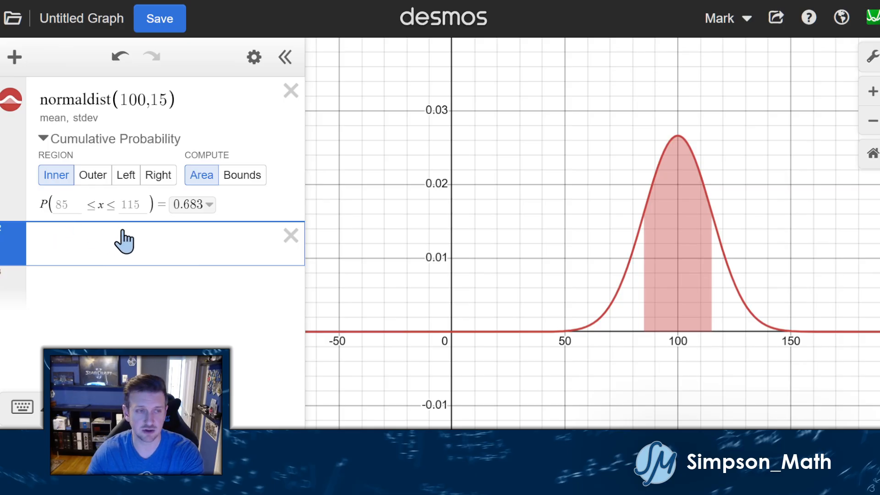
click(59, 205)
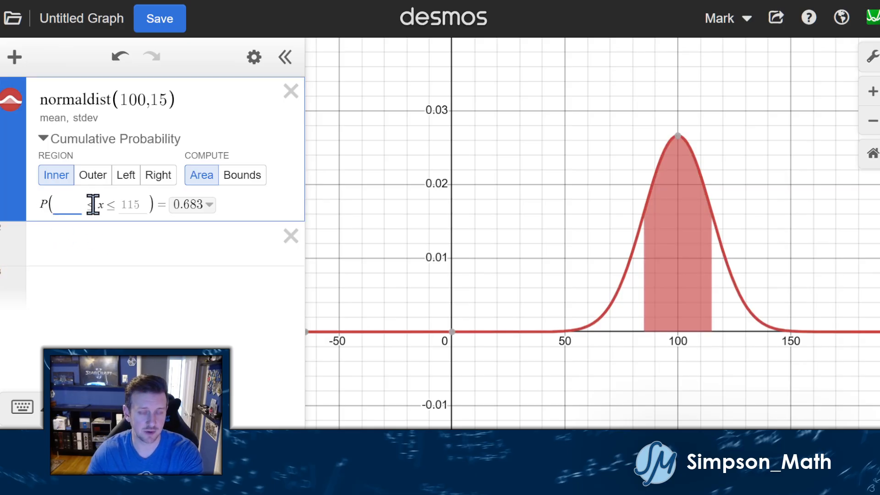
text(80)
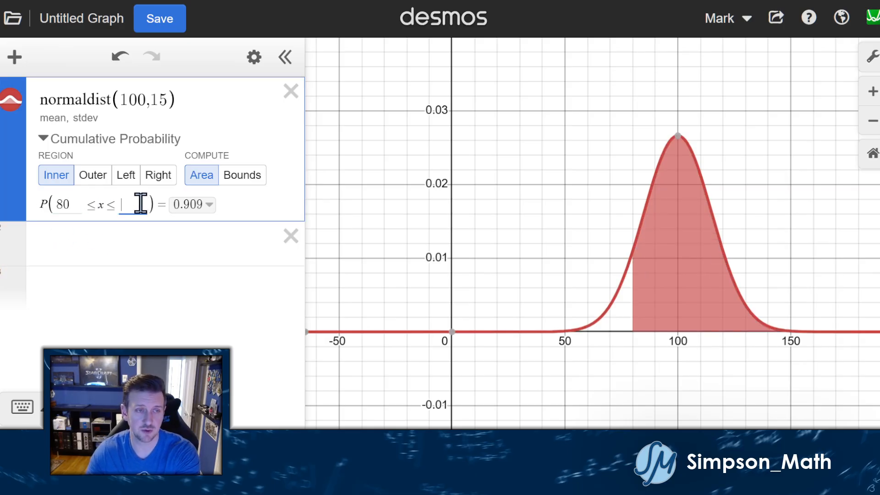
- Set the inner region's upper bound to 110 and view the full-precision cumulative probability
click(114, 241)
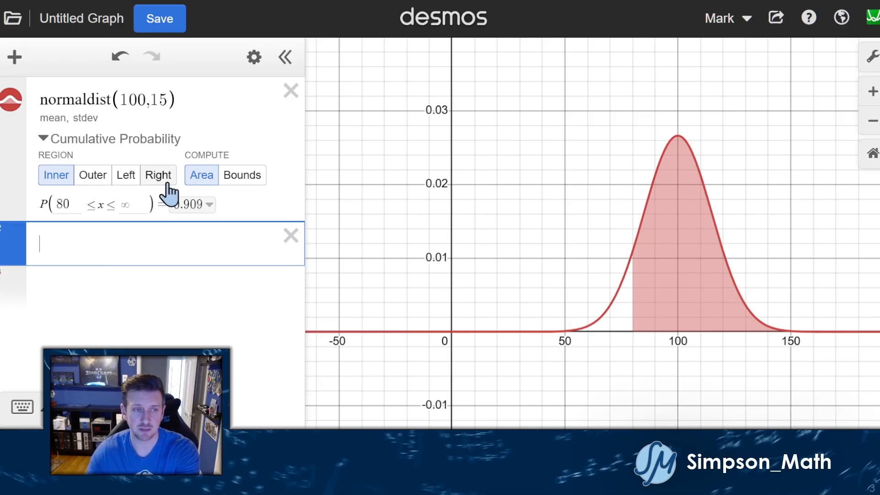
click(129, 205)
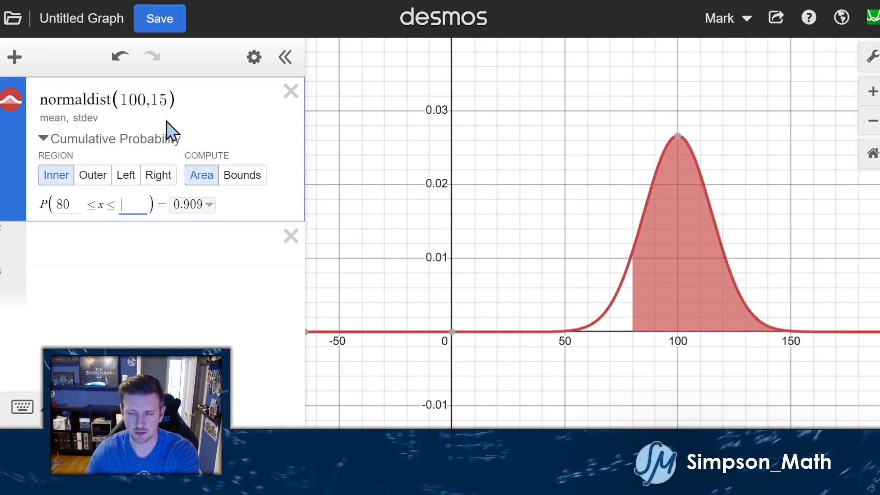
text(1)
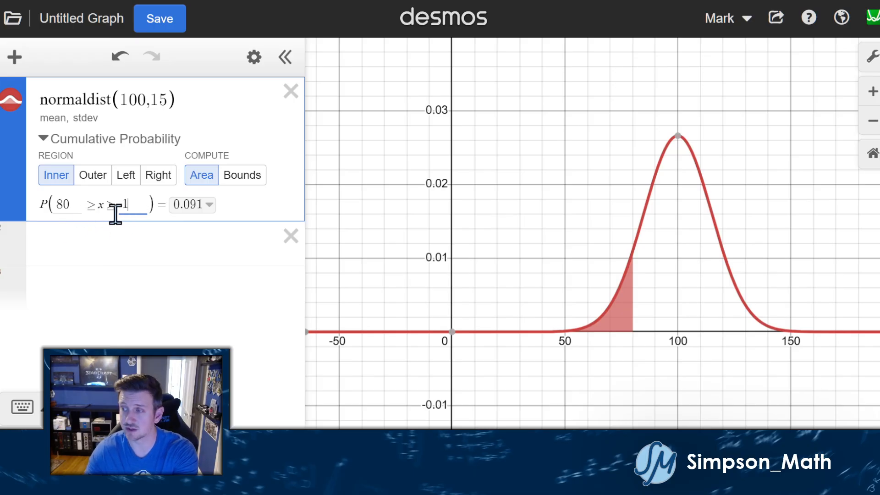
text(0)
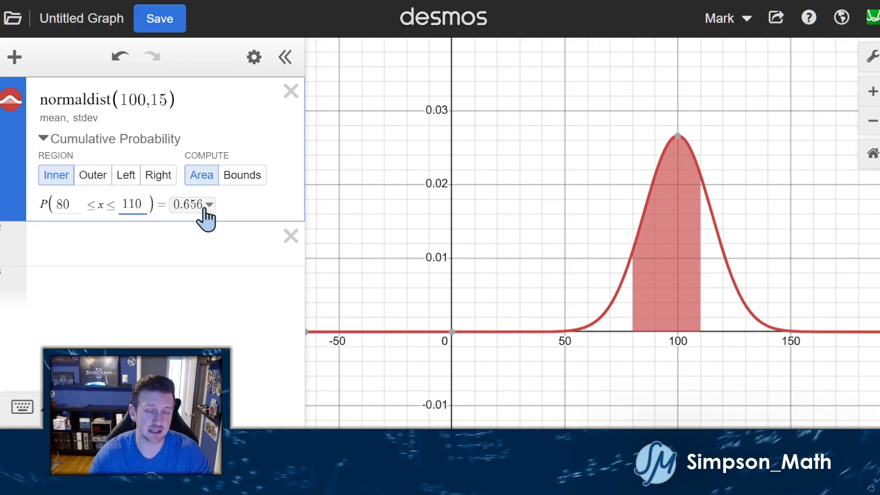
click(205, 207)
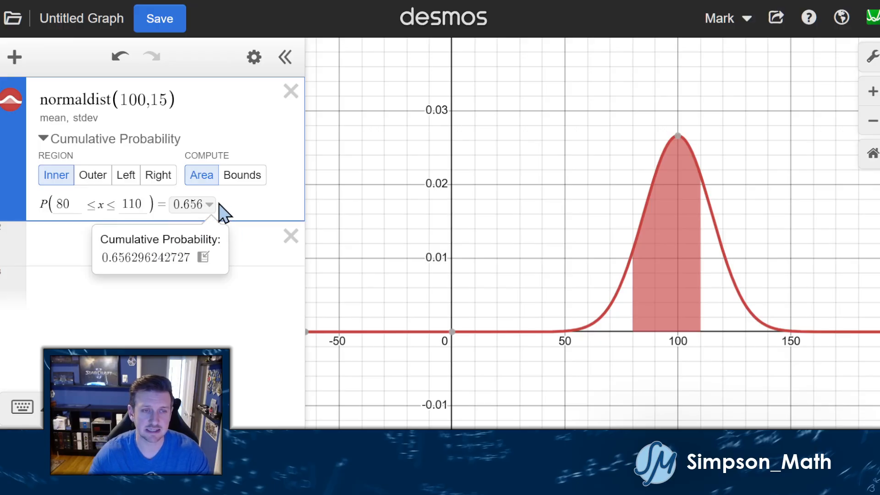
click(221, 205)
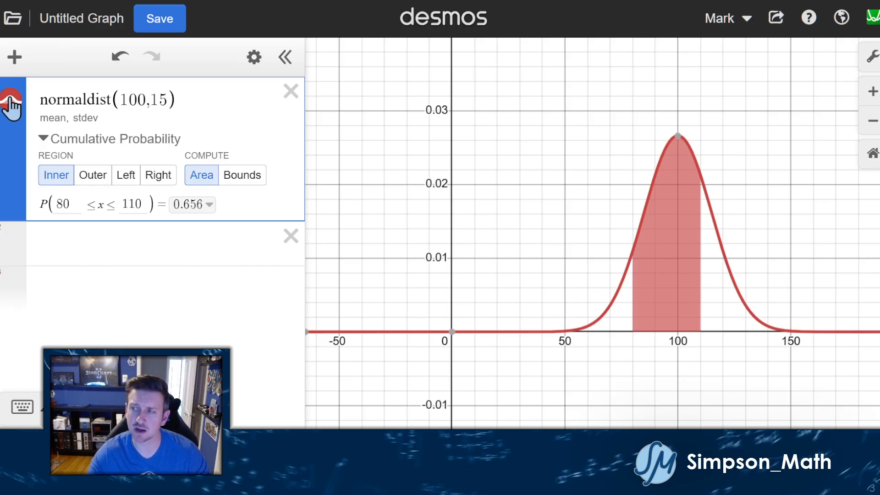
- Hide the curve of the distribution with mean 100 and activate the empty expression below it
click(11, 101)
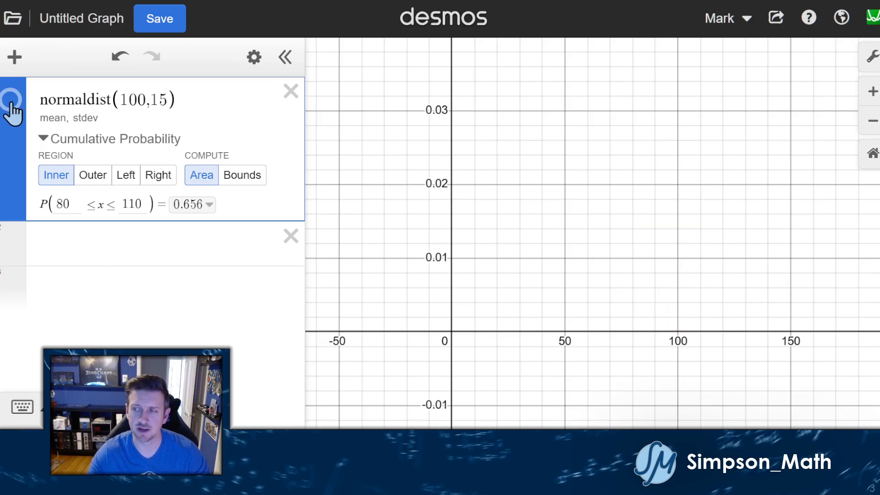
click(83, 235)
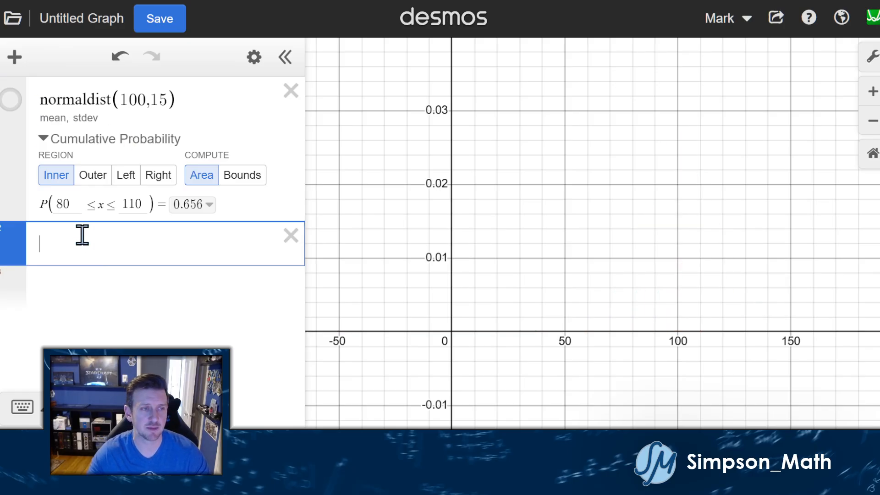
- Create a normal distribution with mean 0 and standard deviation 1, and expand its cumulative probability options
click(19, 58)
click(48, 205)
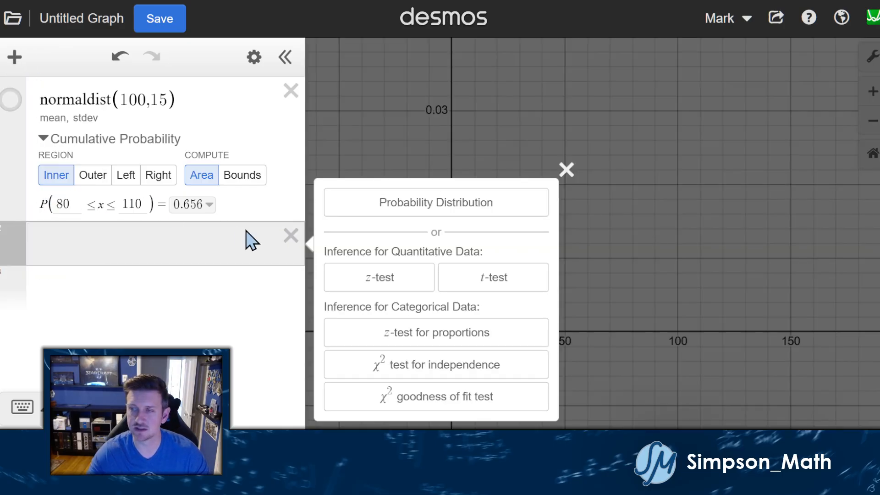
click(363, 209)
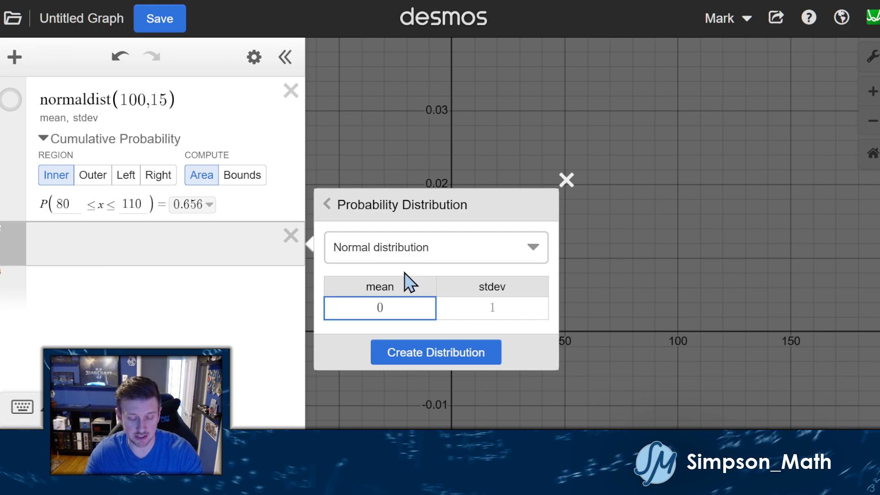
text(0,)
key(BackSpace)
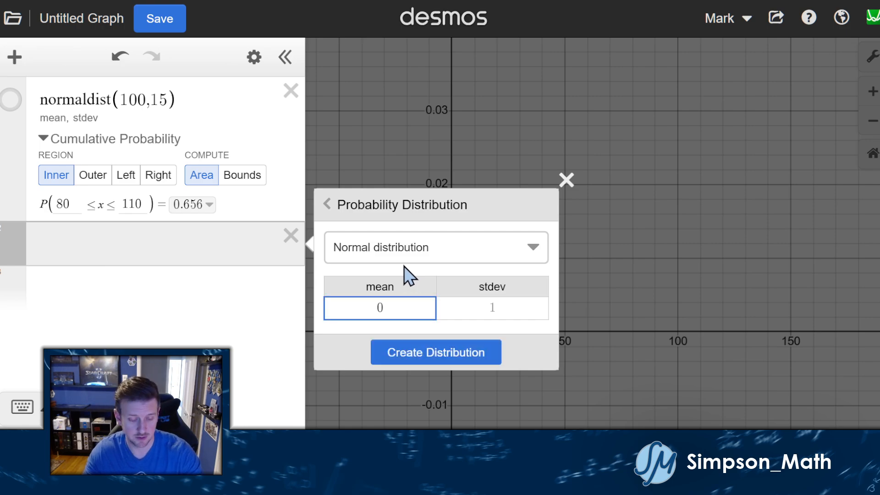
key(Tab)
text(1)
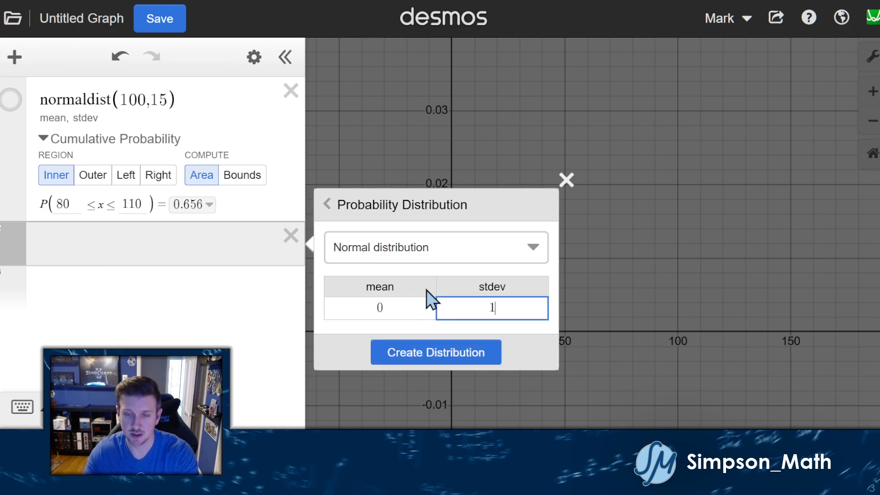
click(408, 359)
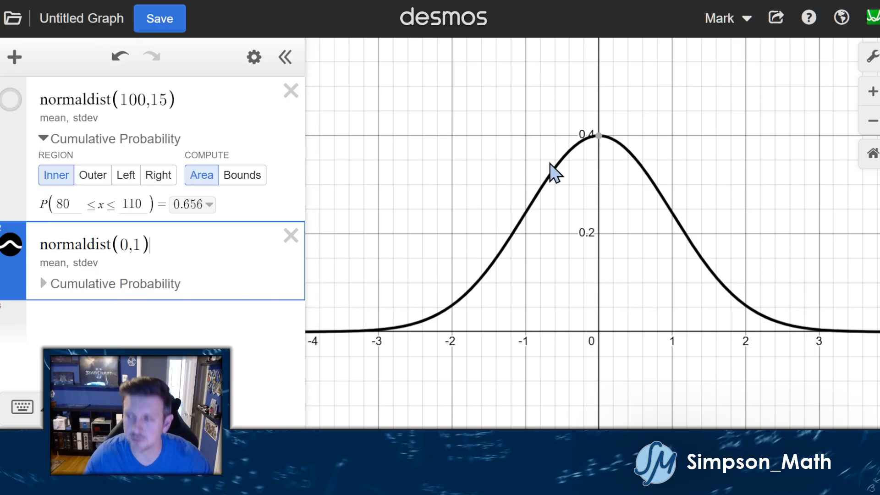
click(53, 300)
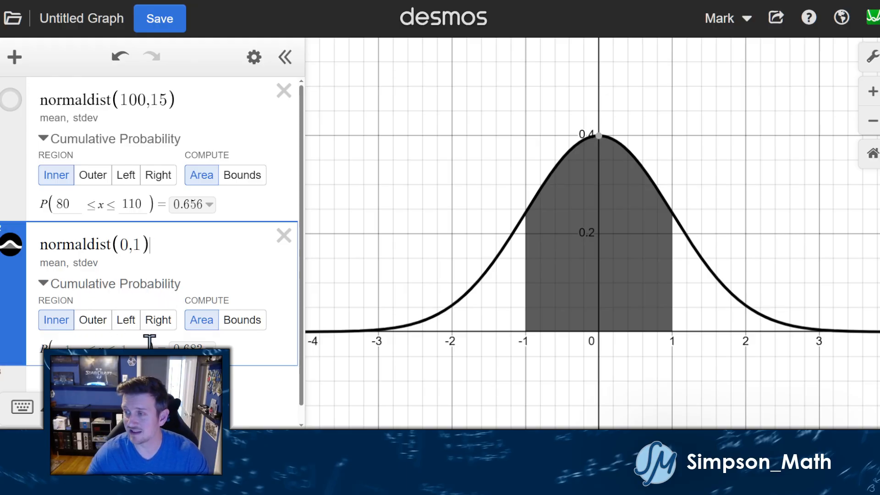
- Set the standard normal distribution's inner region bounds to -1 and 1
scroll(202, 291, down, 1)
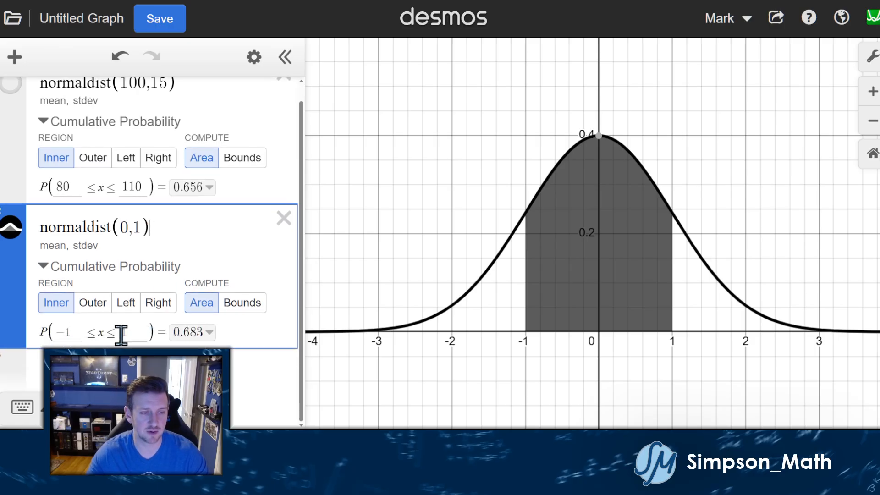
text(-1)
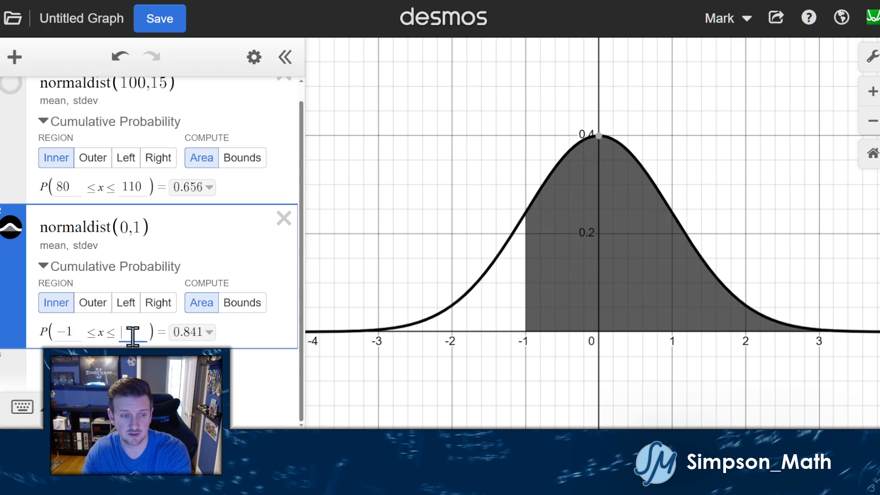
click(131, 331)
text(1)
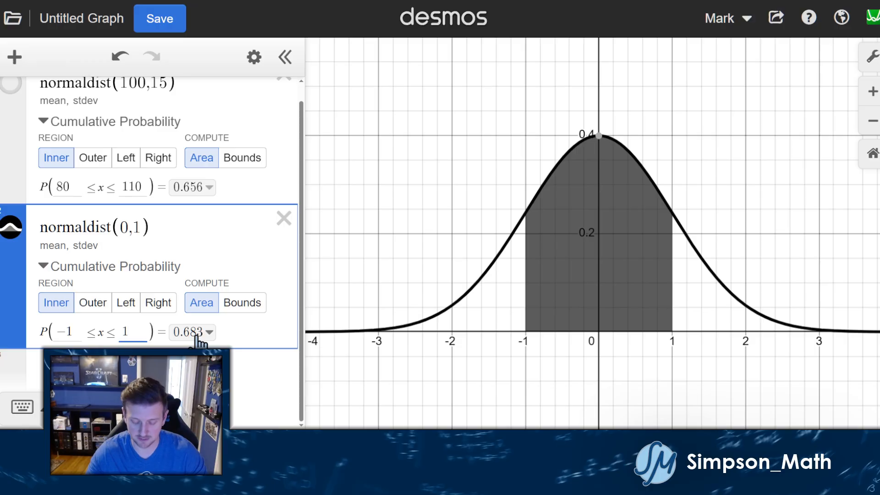
- Compare the Outer and Inner regions of the standard normal distribution between -1 and 1, ending on Outer
click(92, 306)
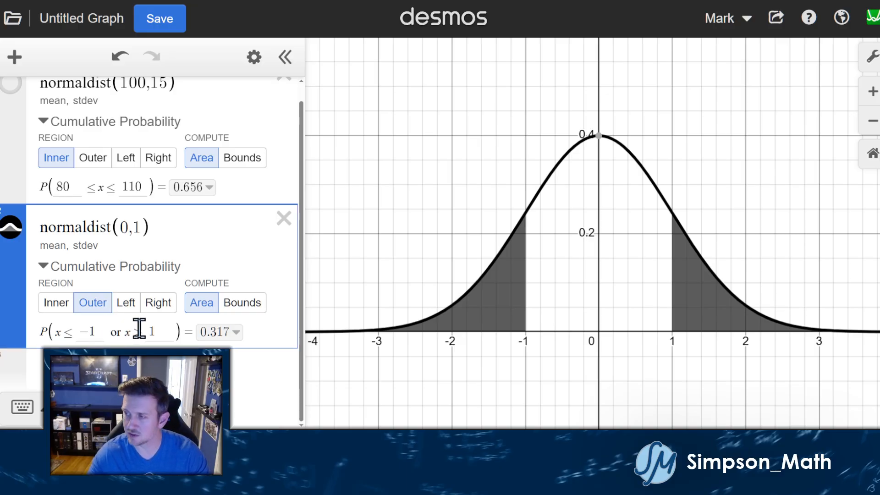
click(54, 306)
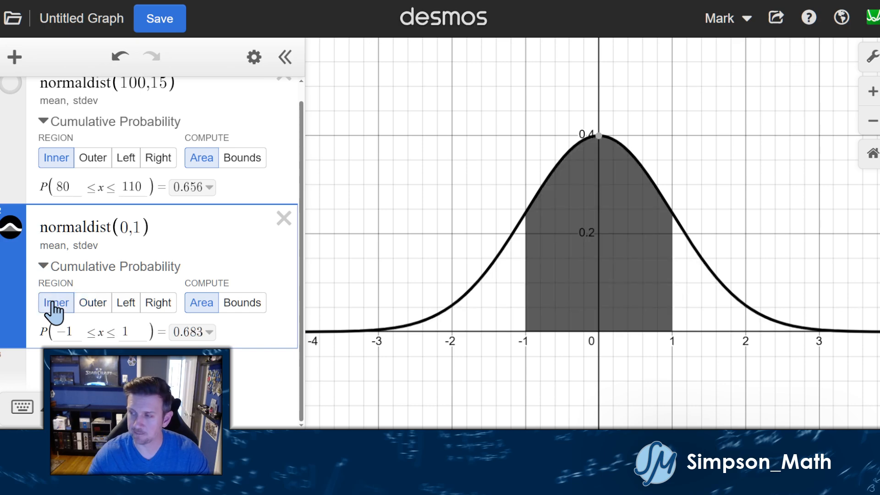
click(95, 304)
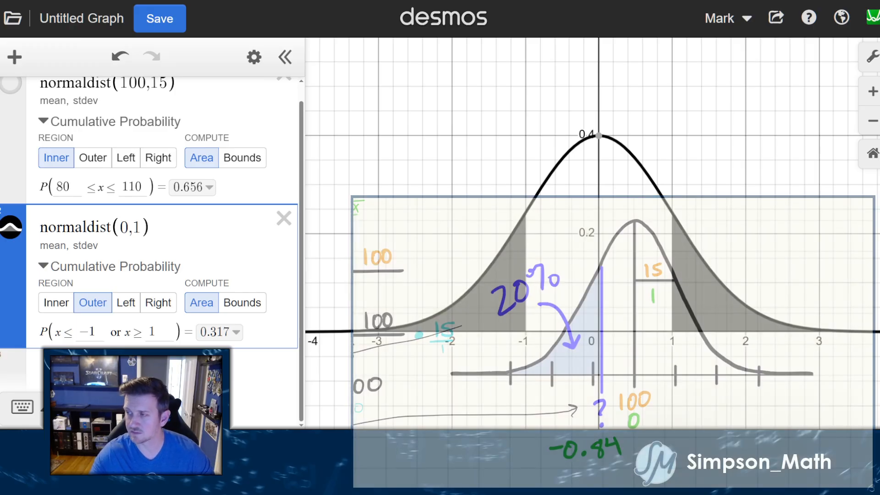
- Delete the standard normal distribution and show the mean 100 distribution's curve again, fitted to the graph
click(277, 224)
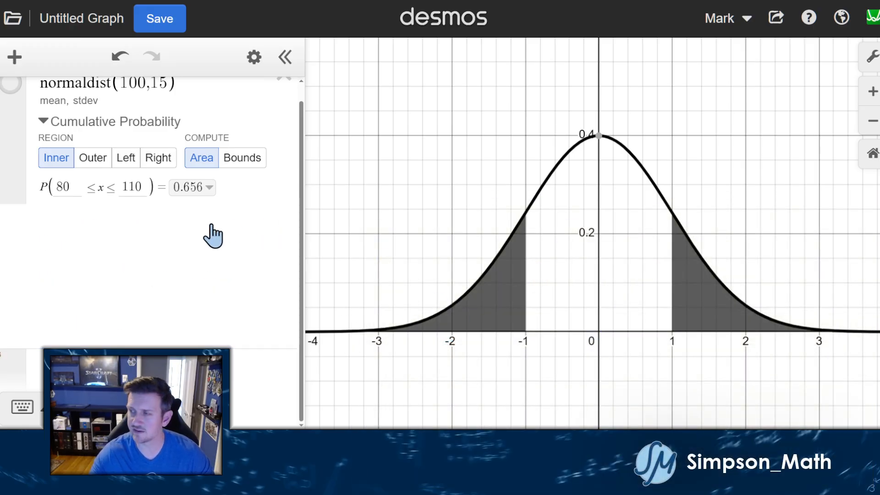
click(14, 100)
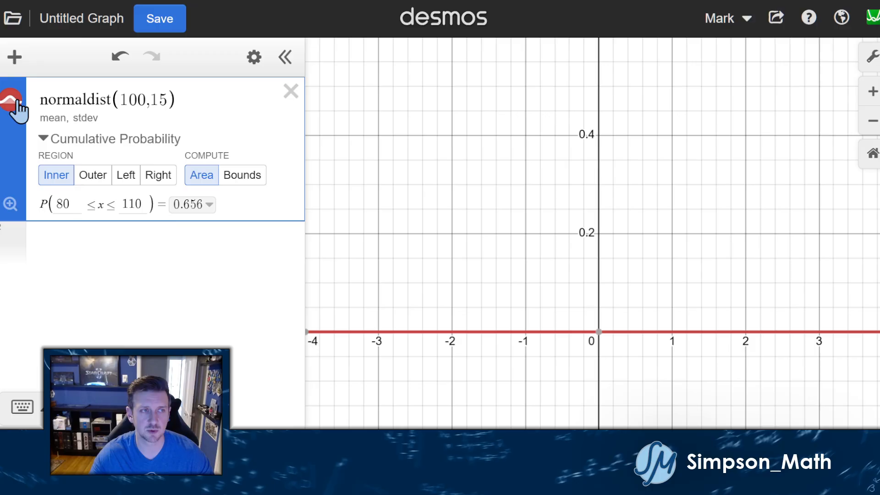
click(9, 203)
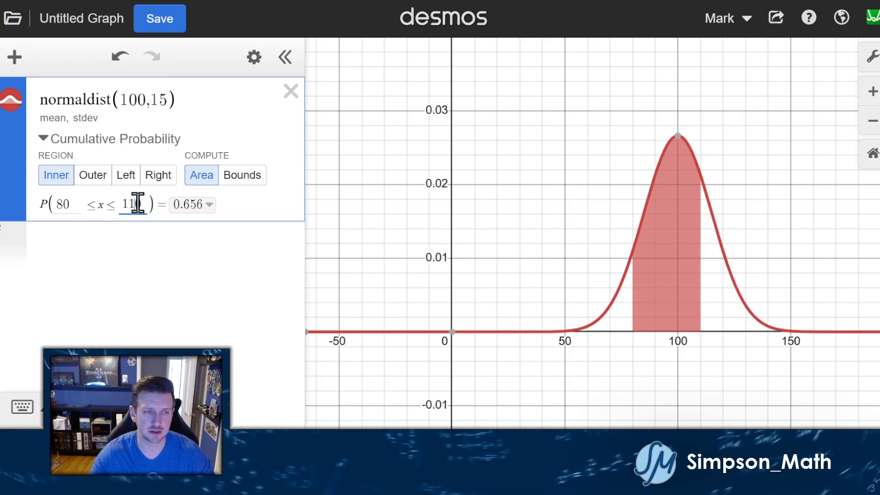
- Switch the mean 100 distribution's cumulative probability to compute Bounds instead of Area
click(74, 203)
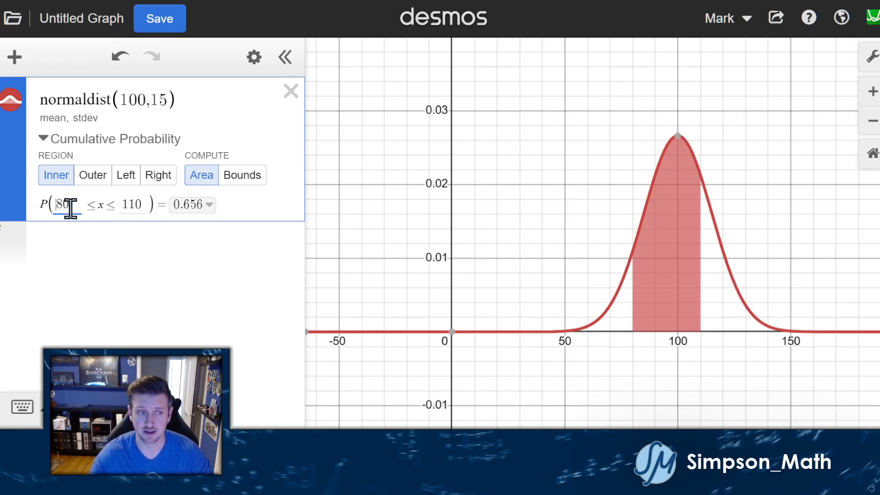
click(128, 204)
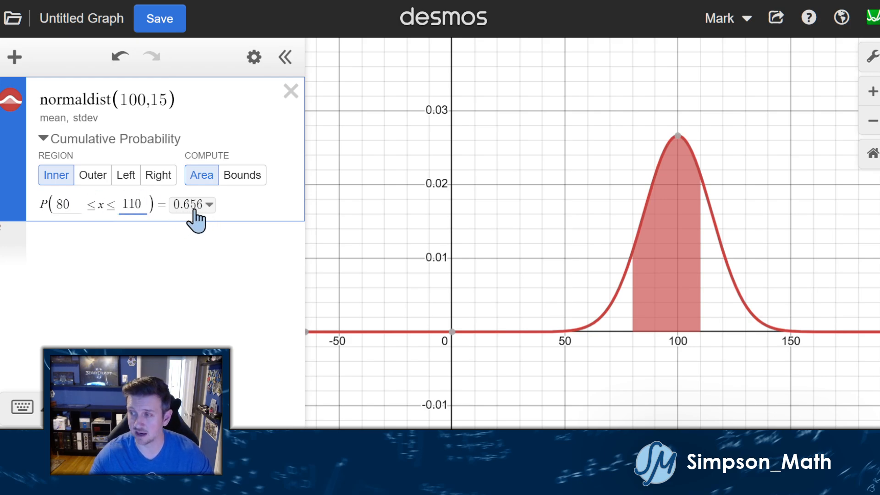
click(242, 175)
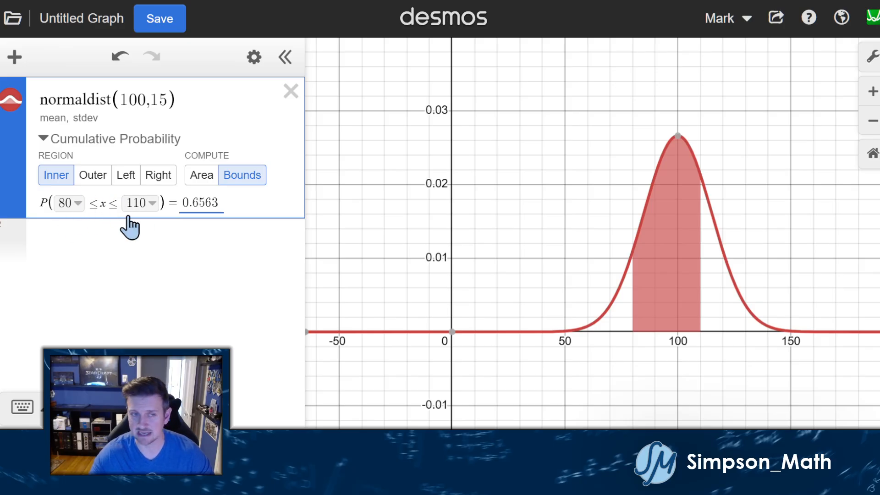
- Cycle through the Inner, Outer, Left and Right regions to compare their computed bounds, ending on Left
click(94, 177)
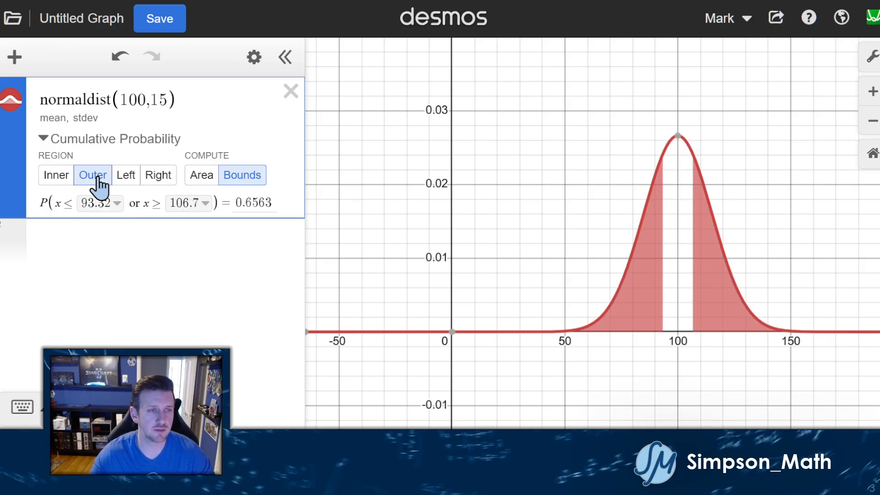
click(128, 178)
click(52, 177)
click(93, 177)
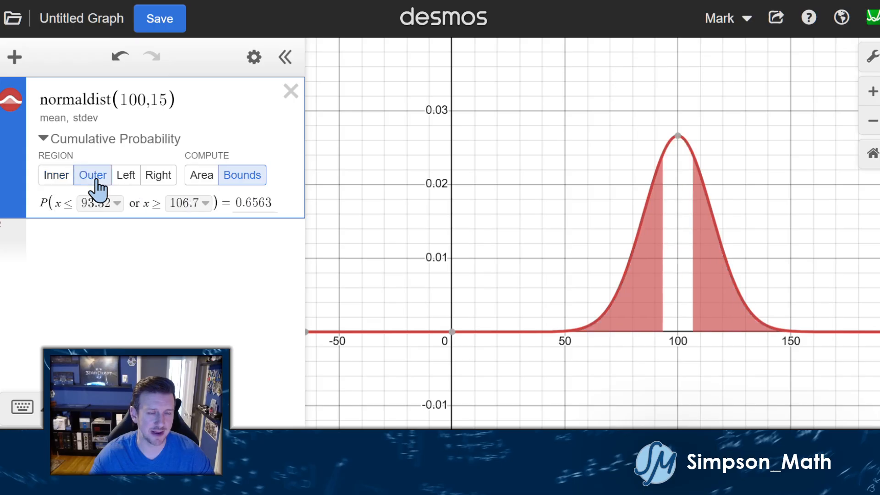
click(126, 178)
click(156, 177)
click(57, 176)
click(92, 176)
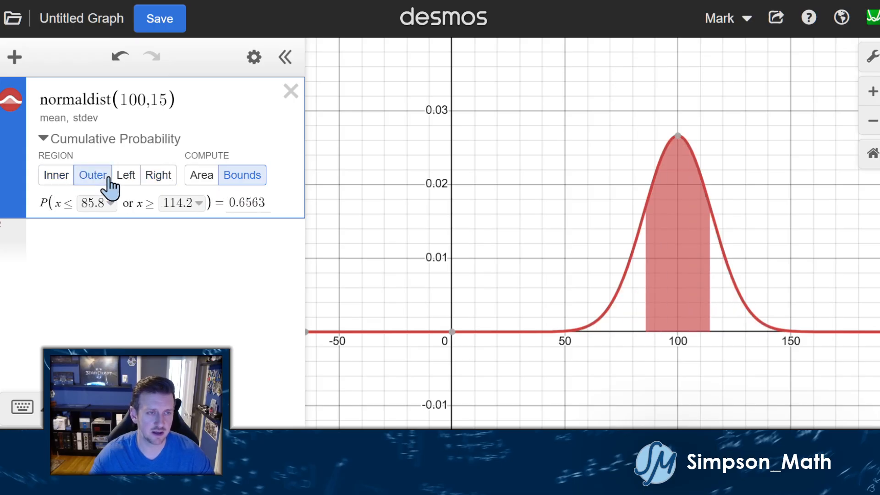
click(126, 176)
click(155, 176)
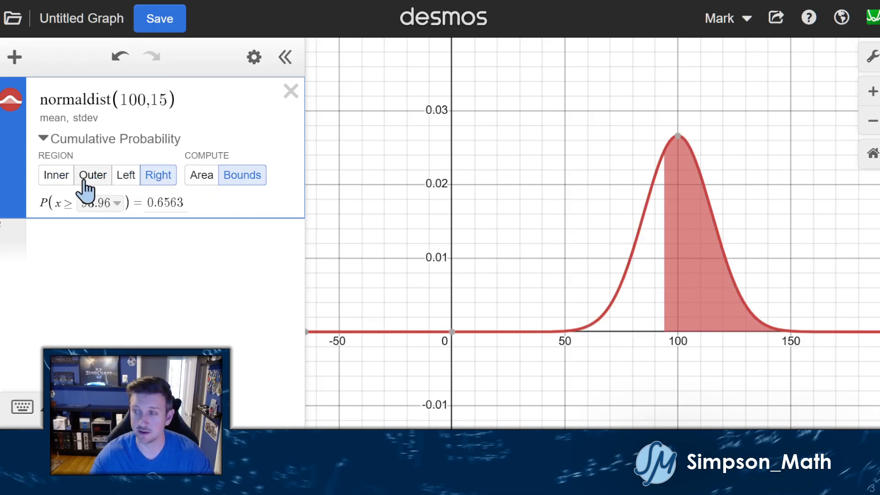
click(64, 177)
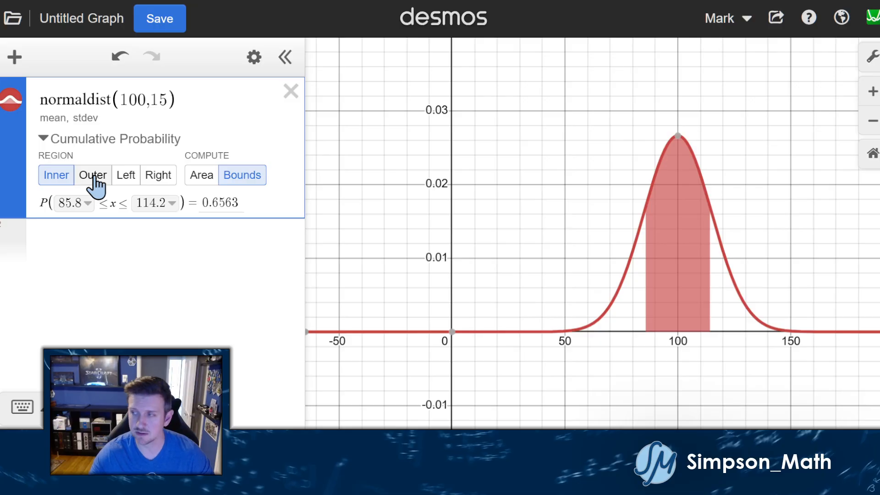
click(93, 178)
click(127, 177)
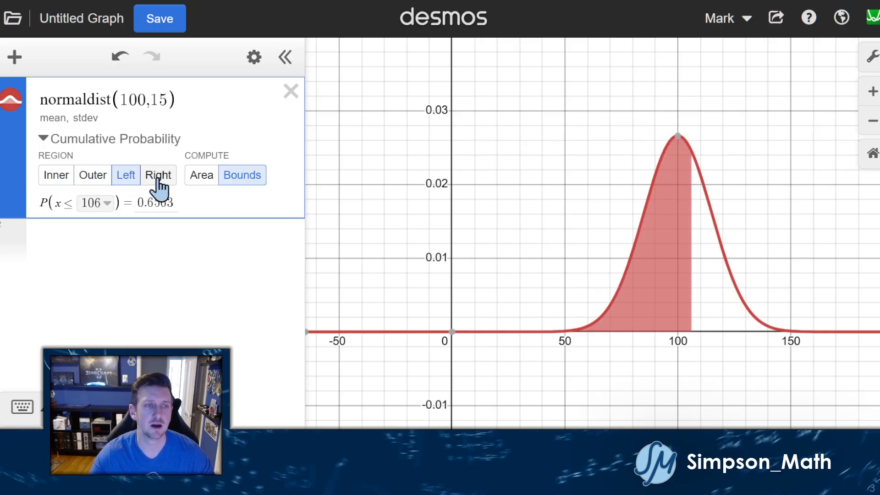
click(157, 179)
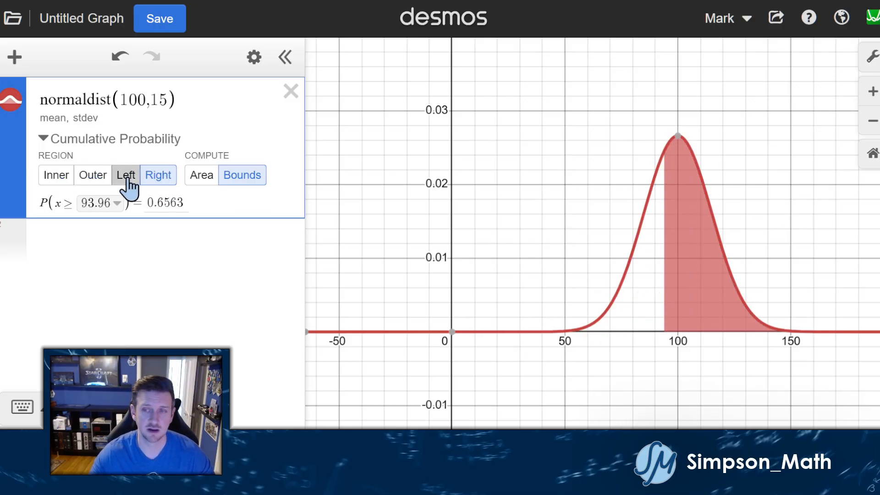
click(125, 177)
click(159, 177)
click(130, 180)
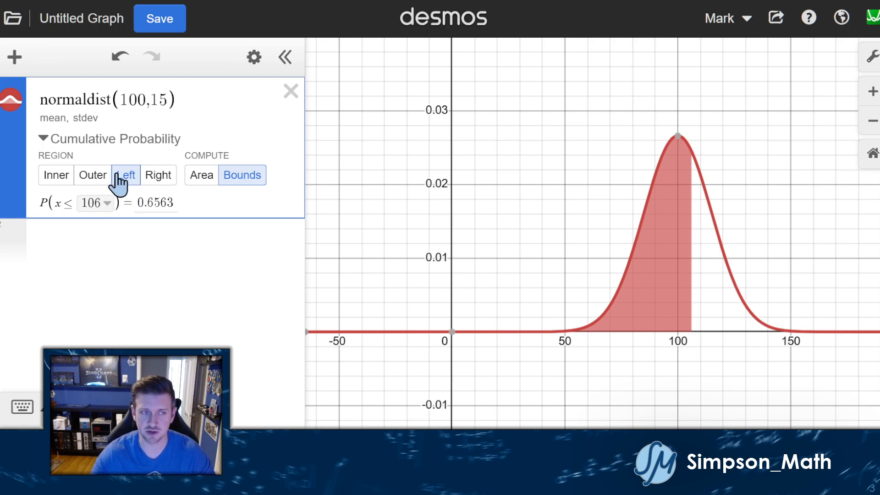
- Try 20 as the left region's probability, clear the value and deselect the expression
click(163, 202)
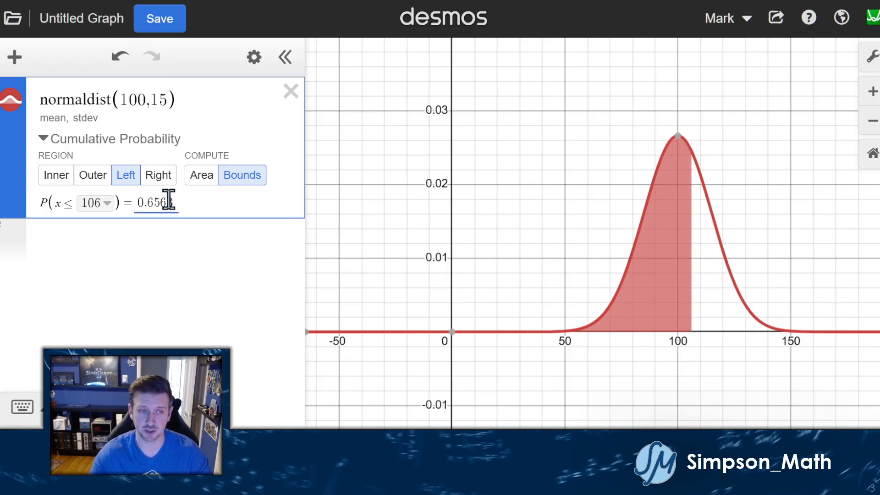
key(BackSpace)
key(BackSpace)
key(BackSpace)
key(BackSpace)
key(BackSpace)
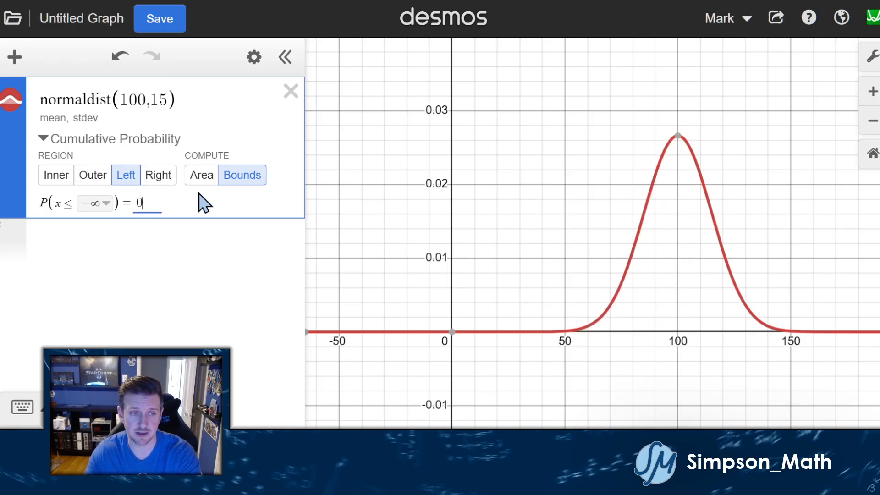
key(BackSpace)
text(20)
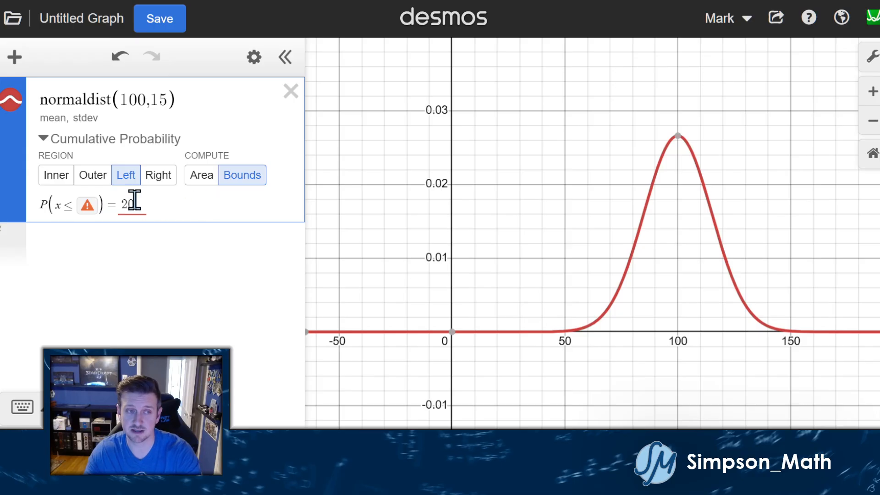
mouse_move(88, 210)
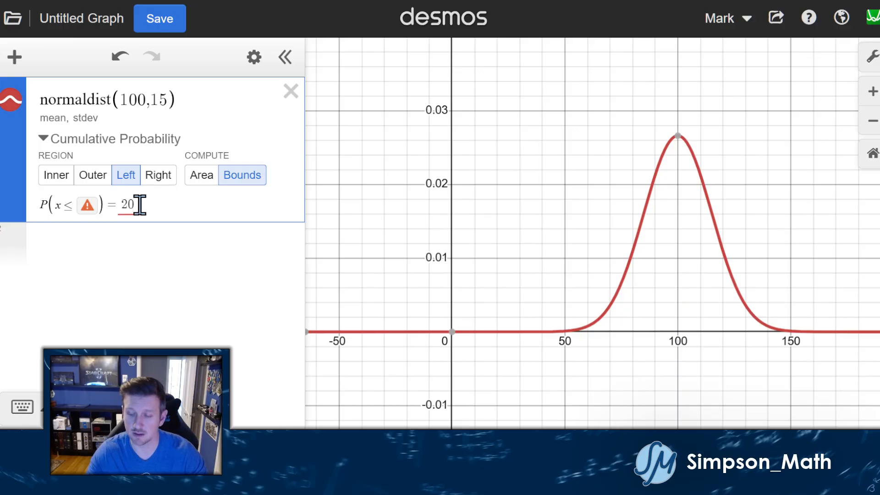
key(BackSpace)
key(BackSpace)
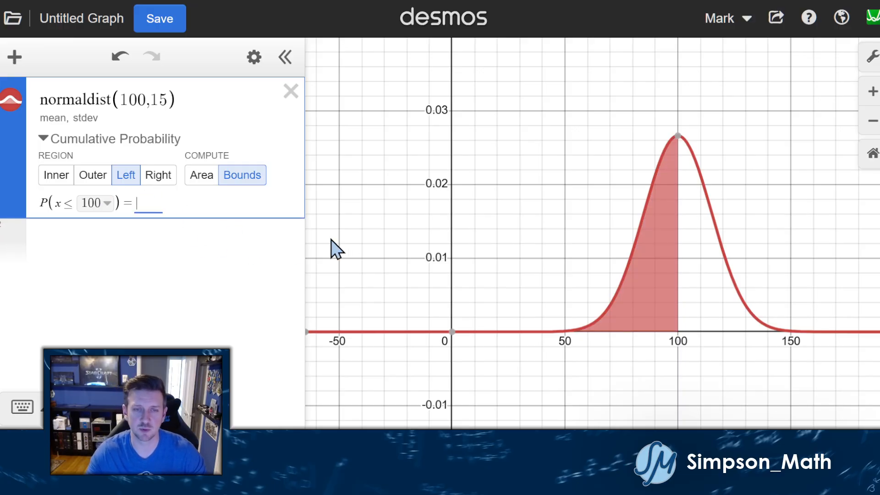
click(349, 249)
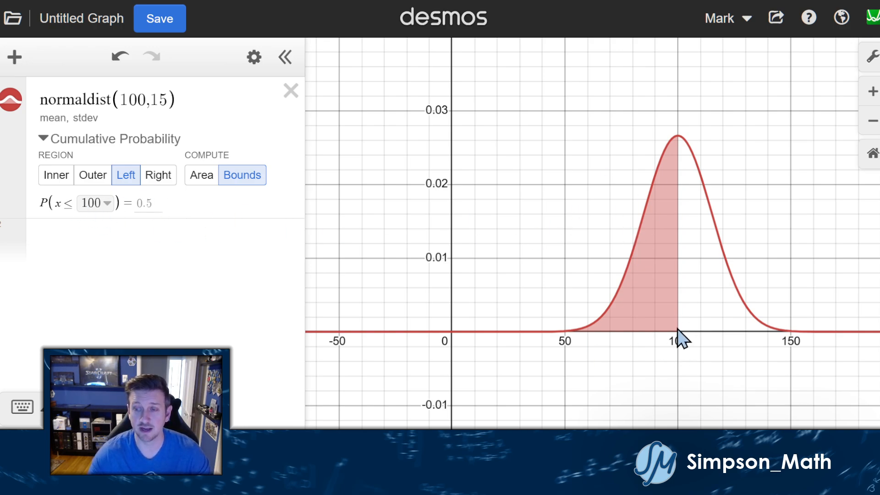
- Set the left region's probability to 0.2 to compute the upper bound of the lowest 20%
click(159, 202)
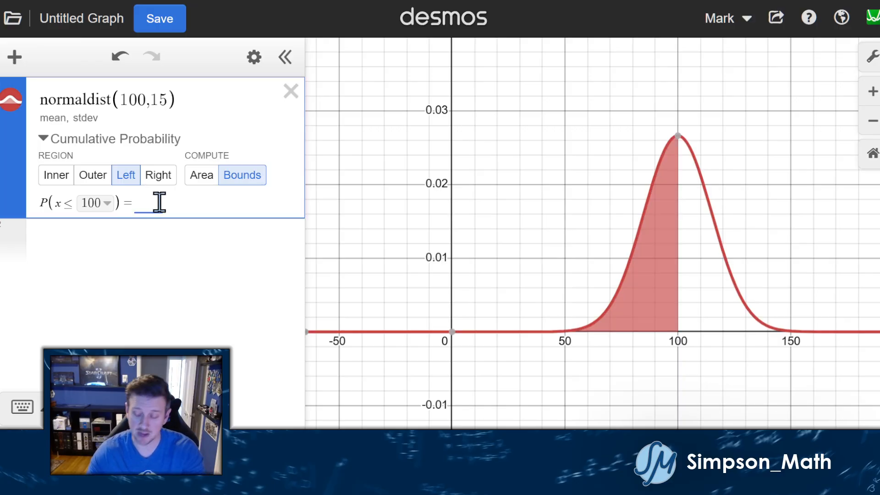
text(0.2)
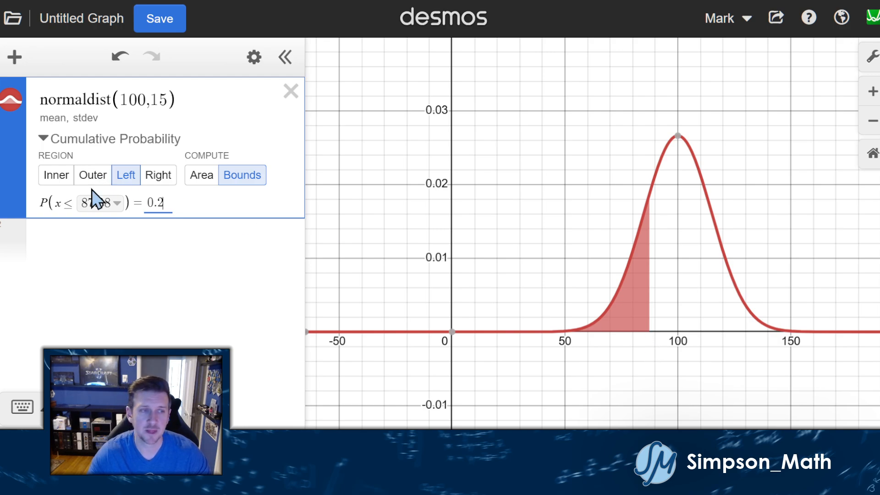
- Export a snapshot of the full-precision upper bound to the expression list and delete that new expression
click(117, 204)
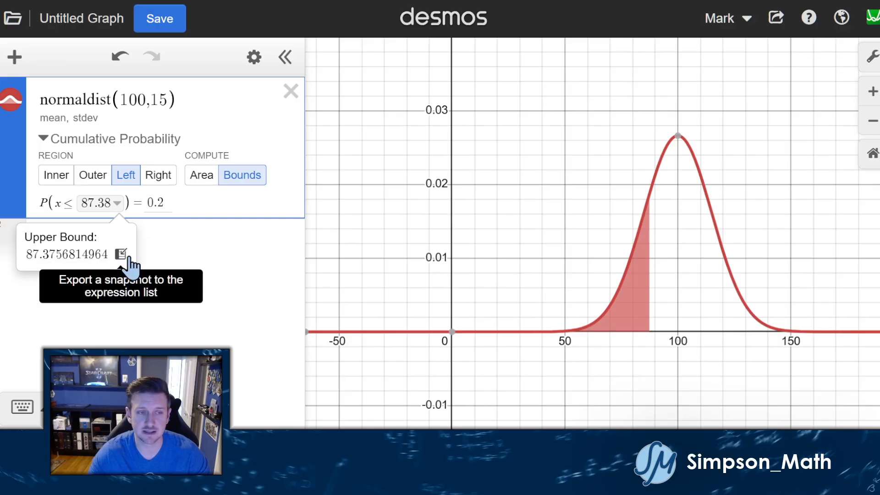
click(121, 255)
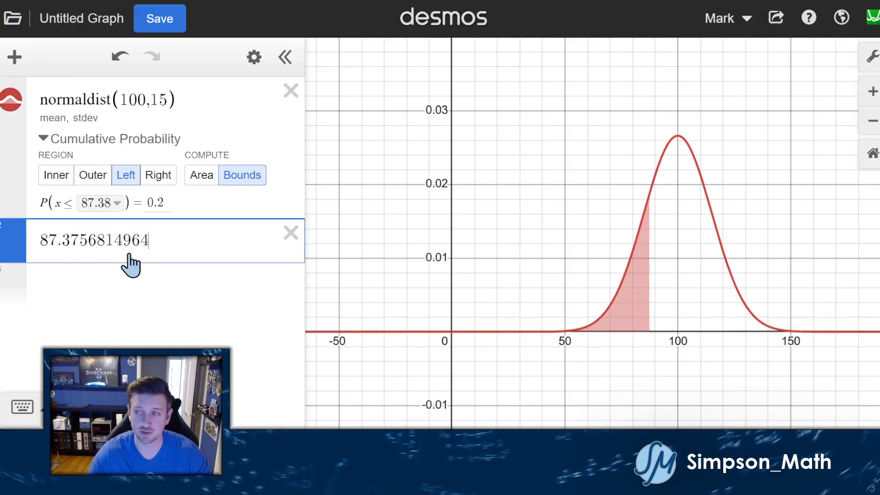
click(293, 235)
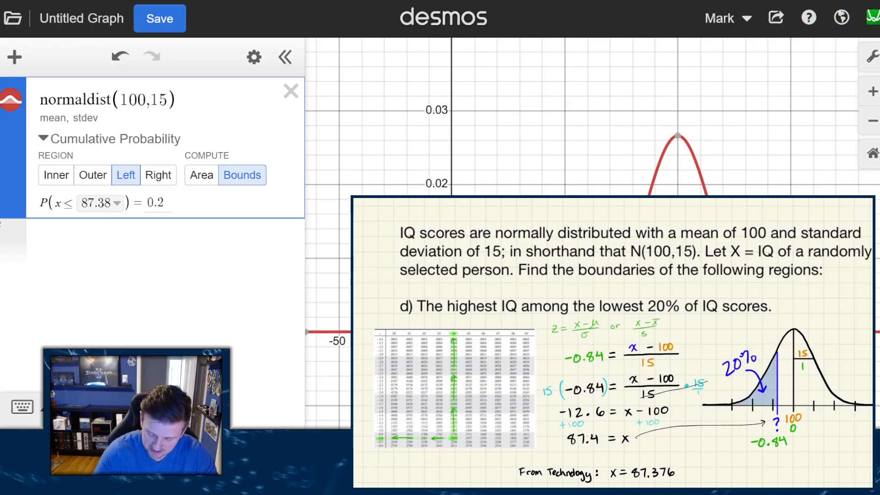
- In the IQ notes, trace part d's boundary line and circle its 20% area, and trace part e's boundary line
drag(778, 344, 776, 418)
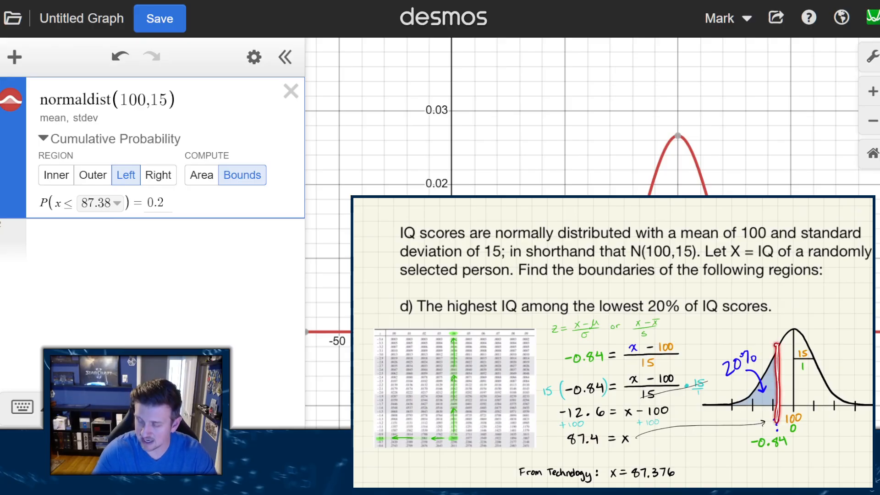
mouse_move(776, 346)
mouse_down()
mouse_move(718, 375)
mouse_move(784, 359)
mouse_move(759, 339)
mouse_up()
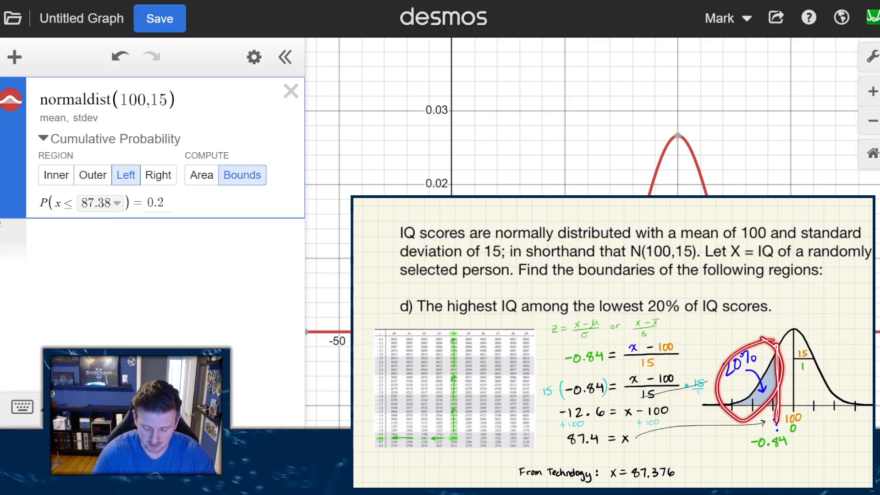
scroll(613, 343, down, 5)
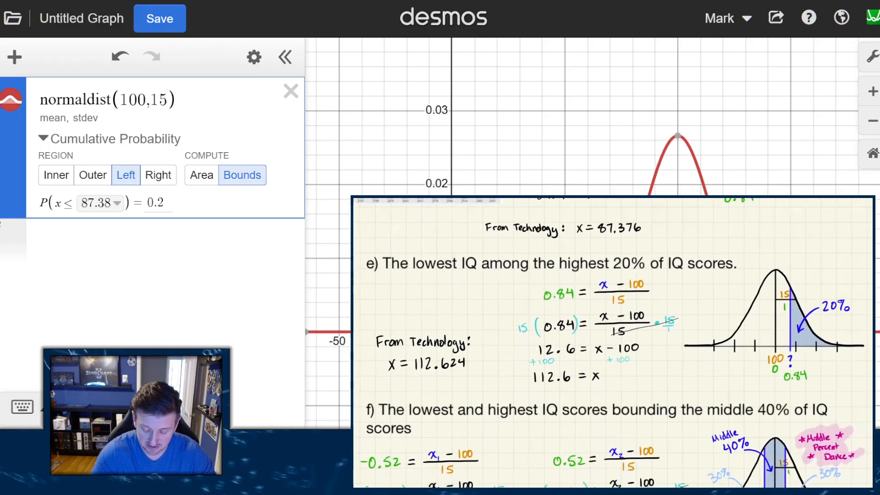
drag(758, 283, 759, 377)
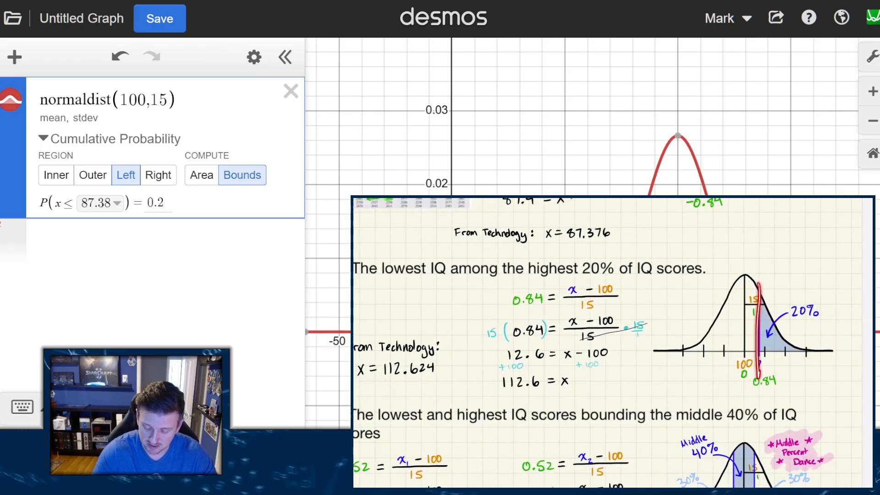
- In the IQ notes, circle the shaded 20% area of the highest-scores curve and retrace its boundary line
mouse_move(788, 291)
mouse_down()
mouse_move(756, 335)
mouse_move(789, 280)
mouse_up()
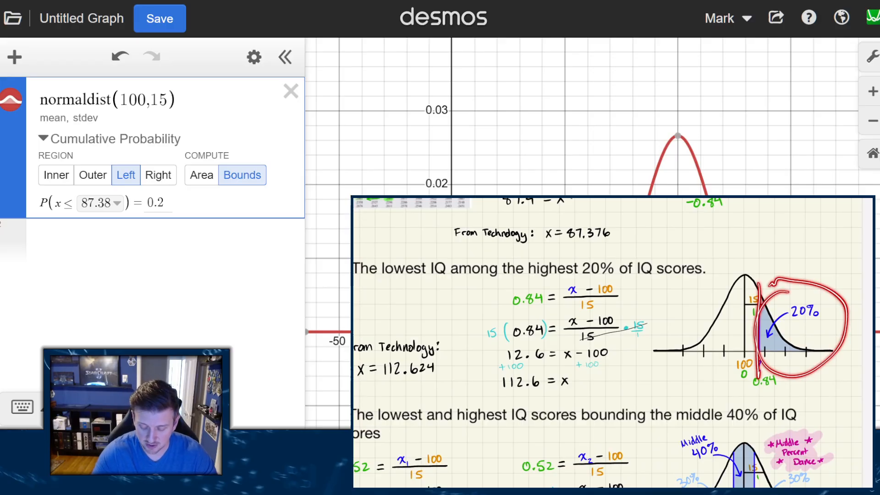
drag(759, 274, 756, 371)
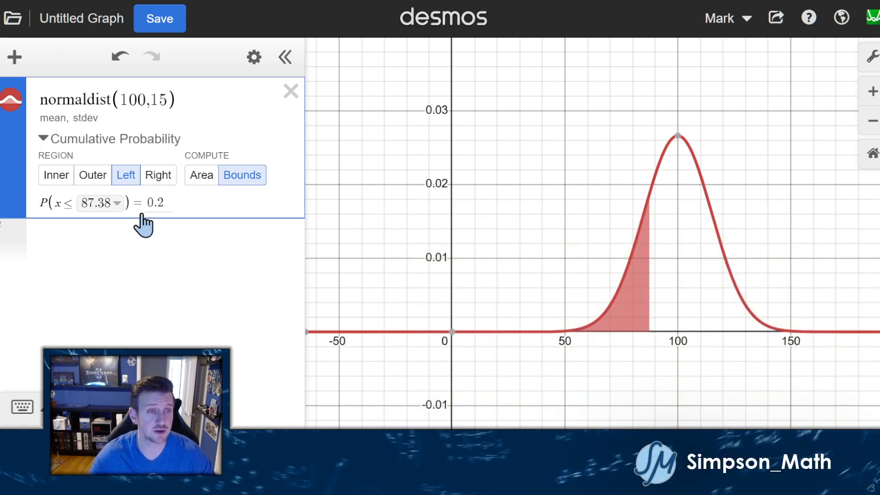
- Switch the region to Right at probability 0.2, alternating with Left to compare their bounds and ending on Right
click(167, 179)
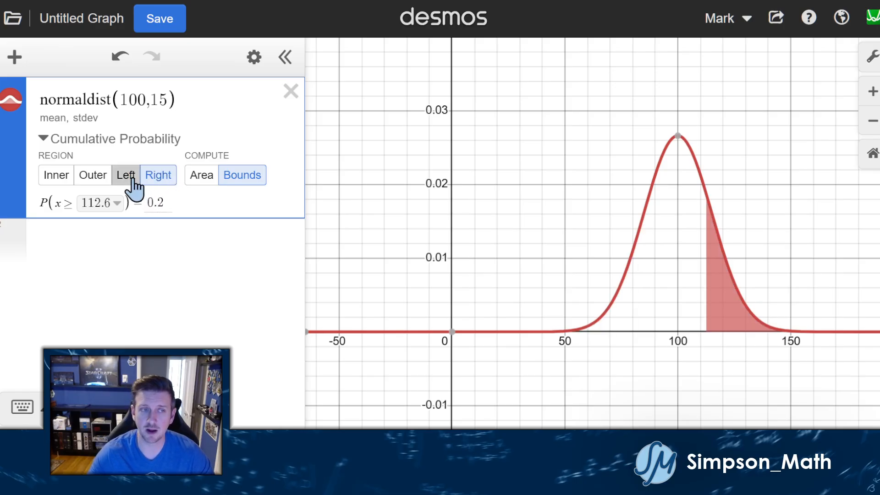
click(133, 180)
click(163, 181)
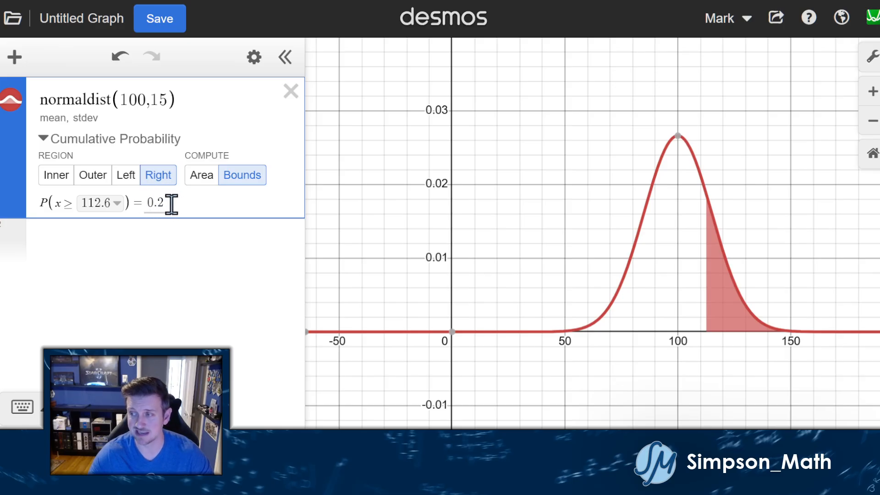
click(128, 178)
click(160, 180)
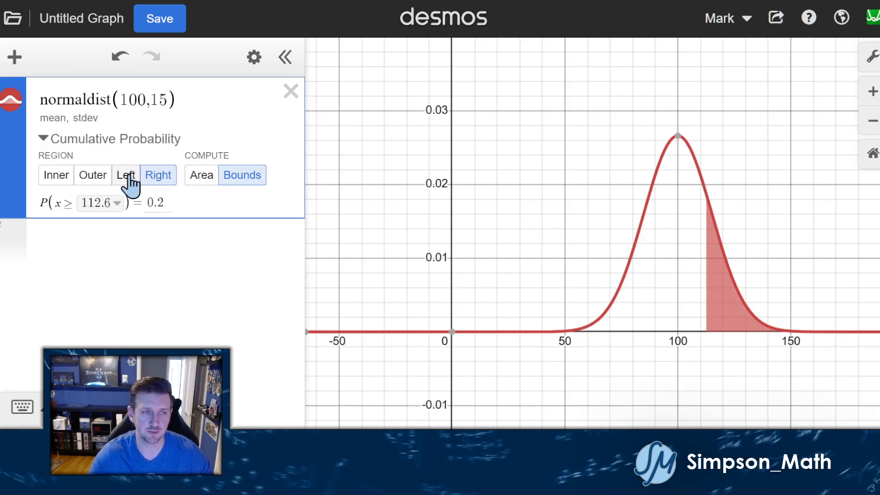
click(128, 178)
click(159, 178)
click(120, 177)
click(158, 178)
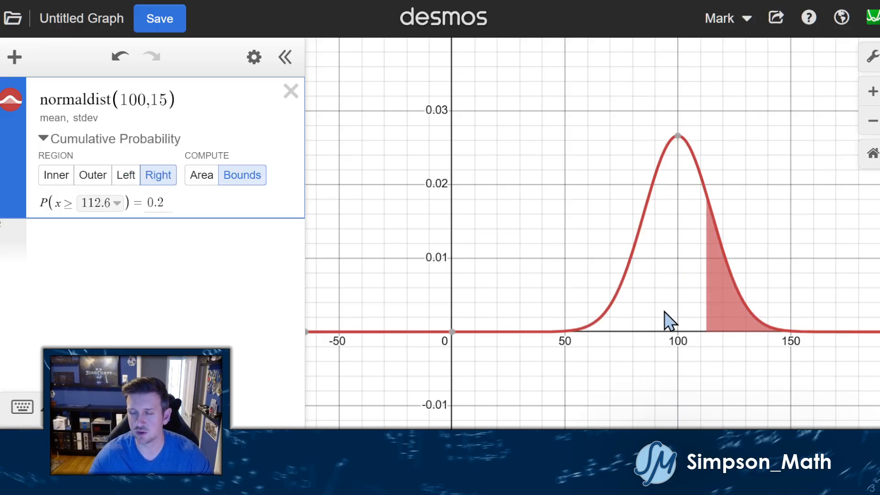
- Try 0.25 and 0.15 as the right region's probability, and return it to 0.2
click(164, 203)
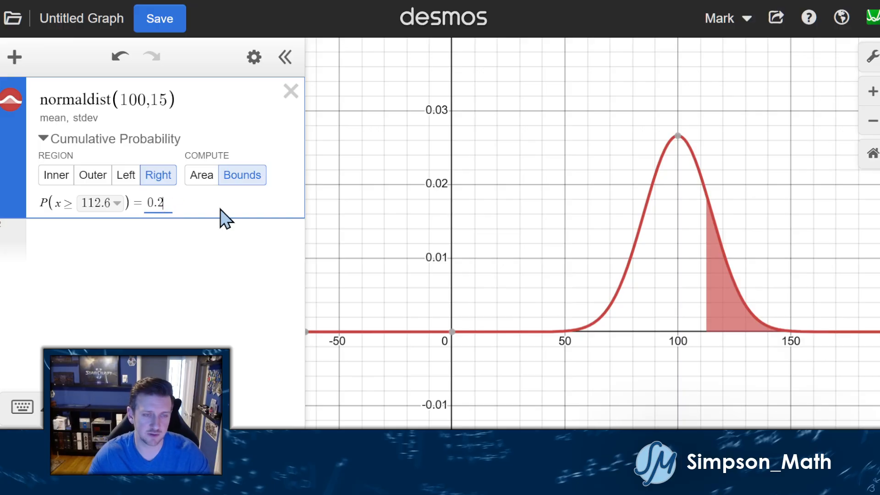
text(5)
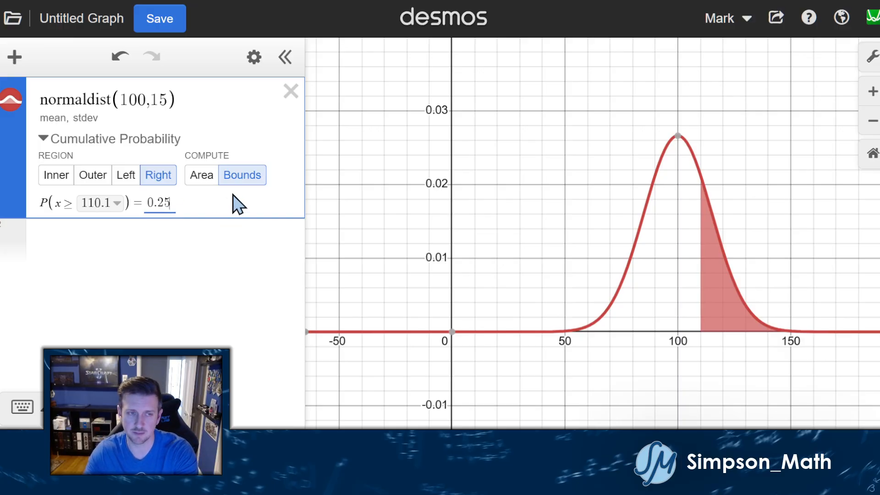
key(BackSpace)
key(BackSpace)
text(15)
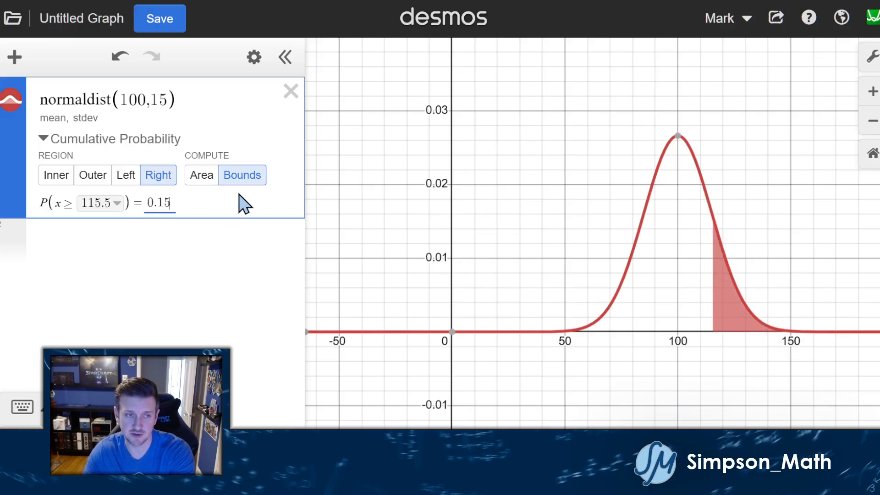
key(BackSpace)
text(2)
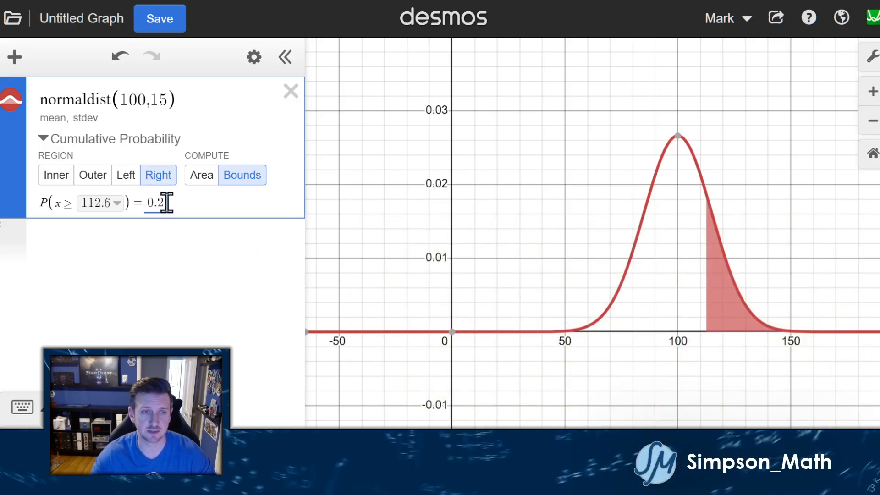
- Set the right region's probability to 0.3 to compute the lower bound of the highest 30%
text(3)
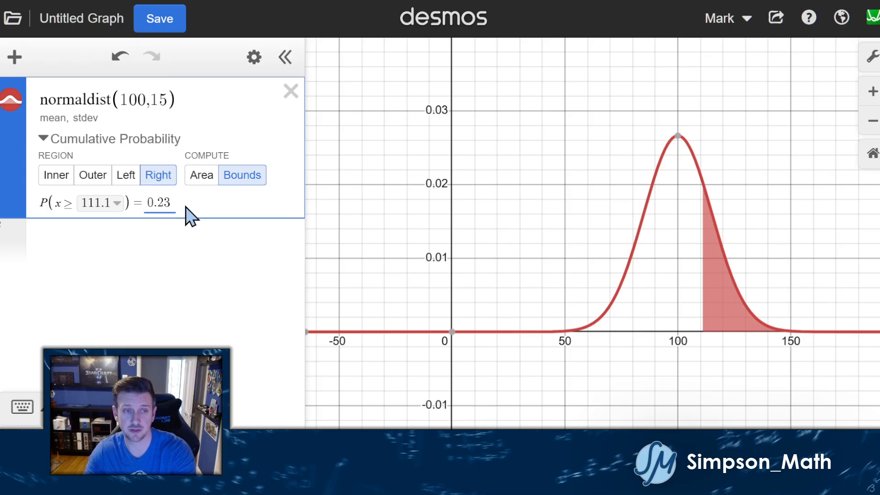
key(BackSpace)
key(BackSpace)
text(3)
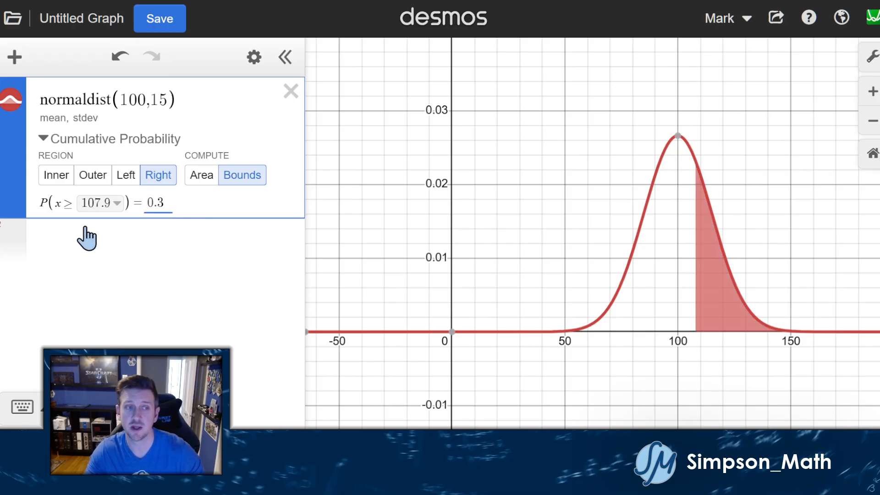
- Alternate between the Left and Right regions at probability 0.3 to compare their bounds, ending on Left
click(124, 181)
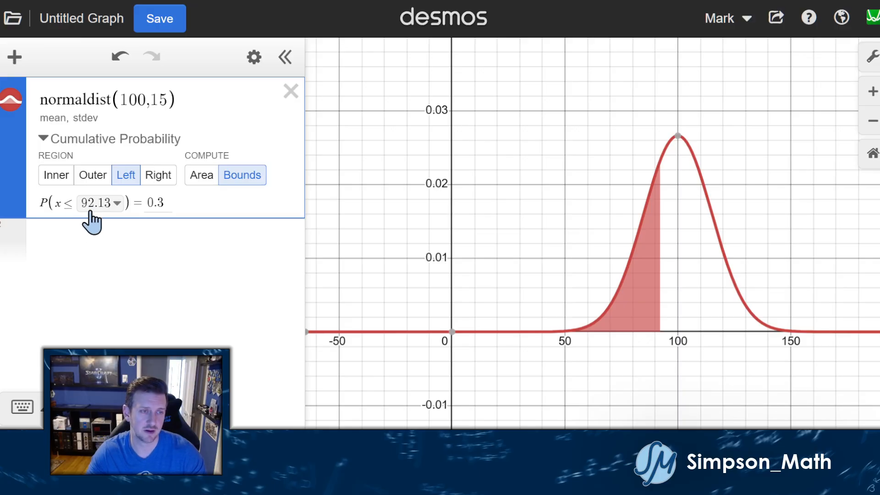
click(157, 177)
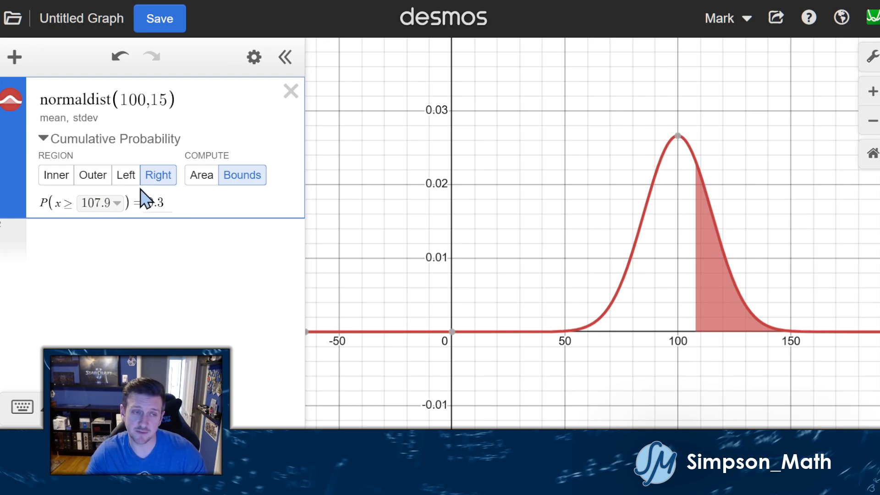
click(124, 176)
click(153, 176)
click(137, 177)
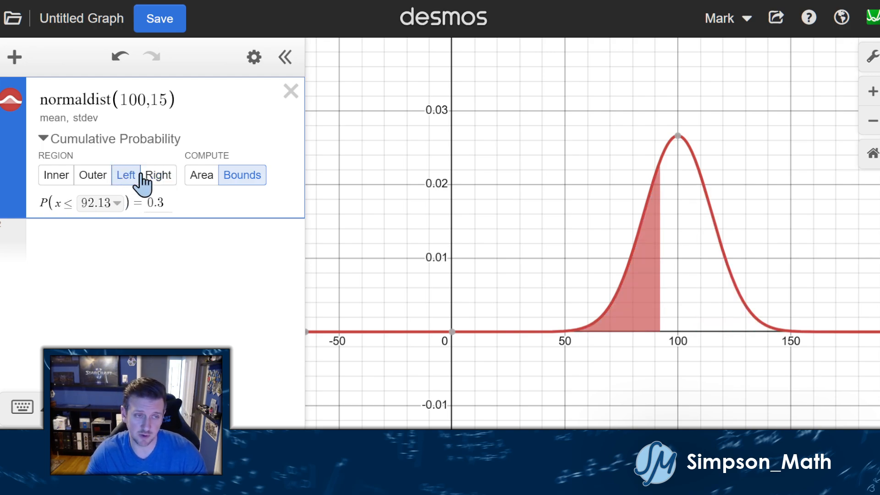
click(146, 177)
click(120, 177)
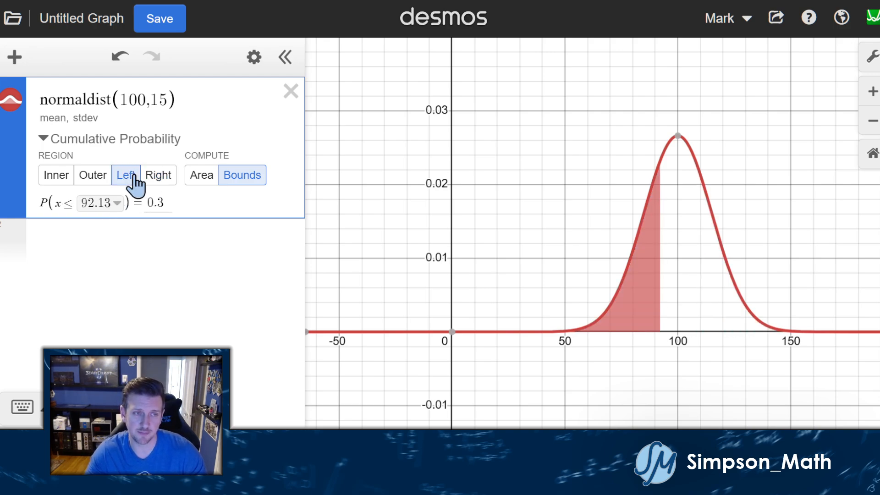
- Compute the bounds of the middle 40% using the Inner region at 0.4, and display both bounds at full precision
click(57, 177)
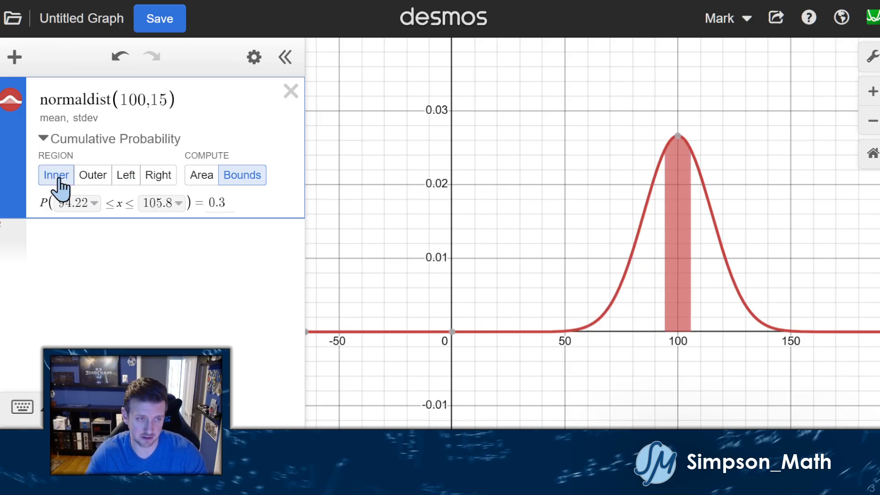
click(223, 204)
drag(221, 204, 285, 207)
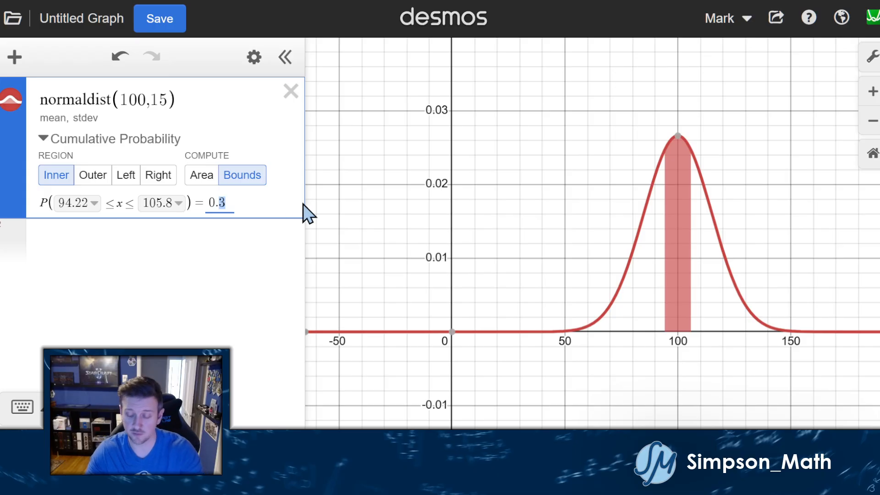
text(4)
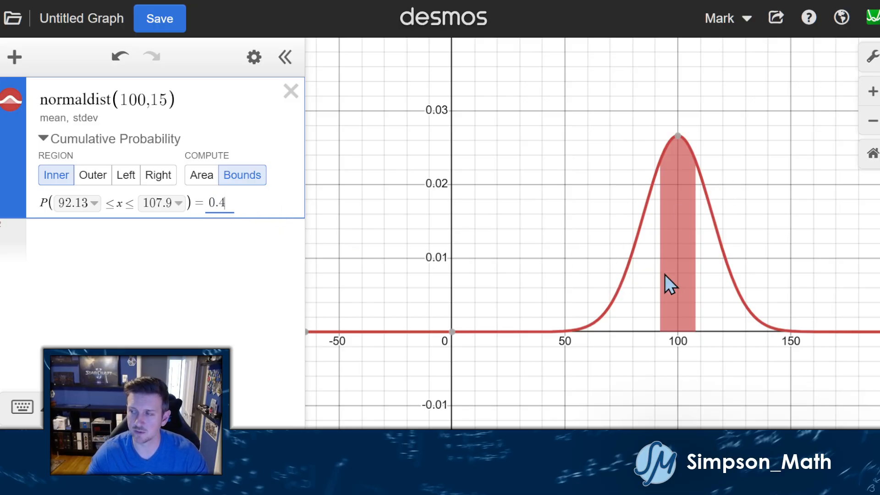
click(87, 212)
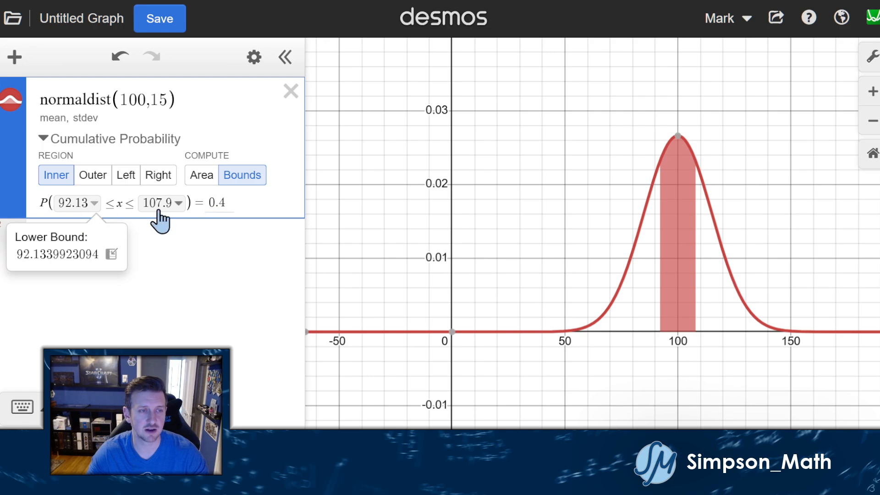
click(159, 211)
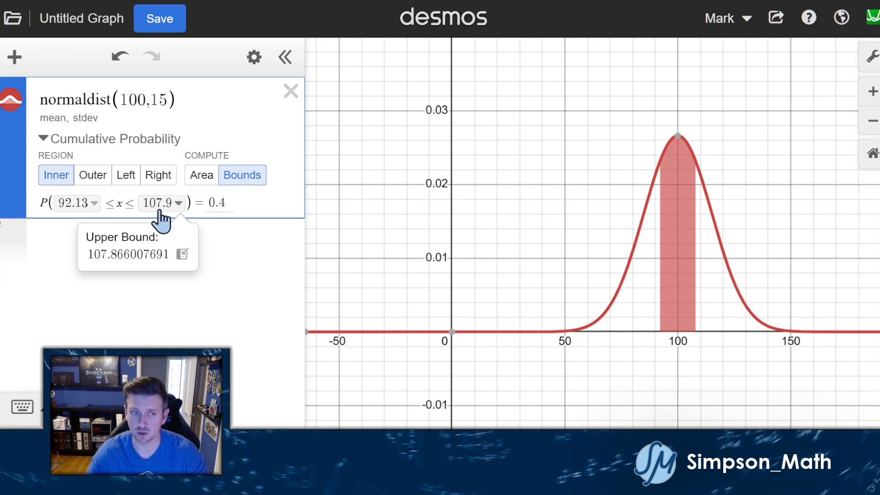
- Try the Outer region with probability 0.6, and return to the Inner region with probability 0.4
click(94, 179)
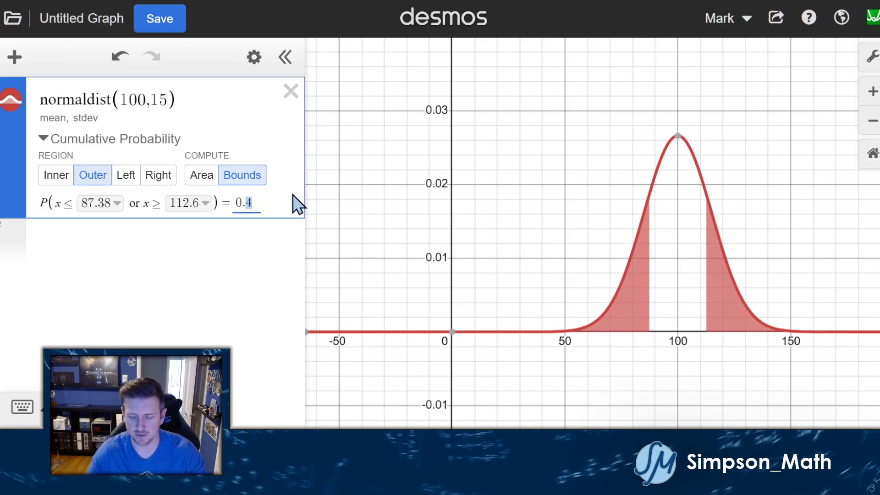
key(BackSpace)
text(6)
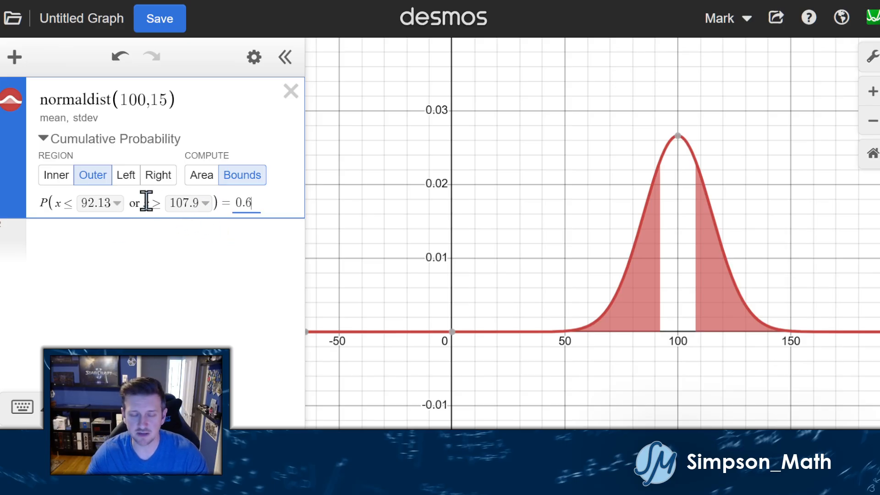
click(66, 183)
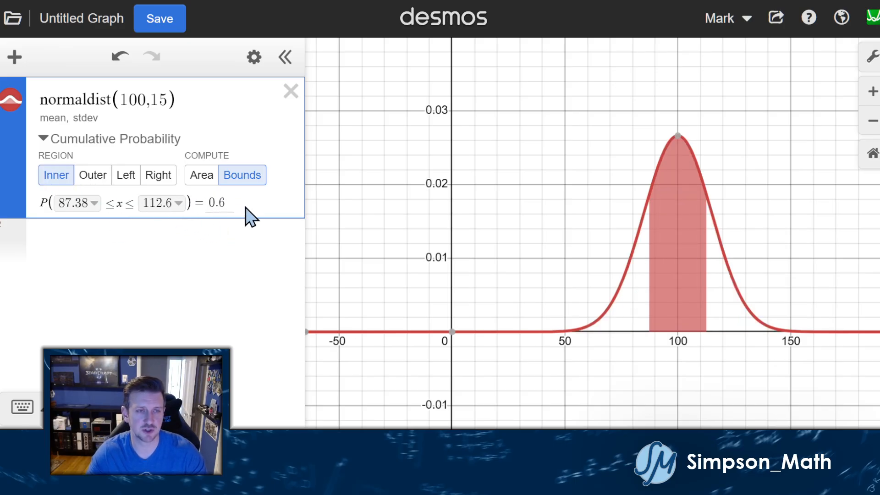
click(220, 202)
key(BackSpace)
text(4)
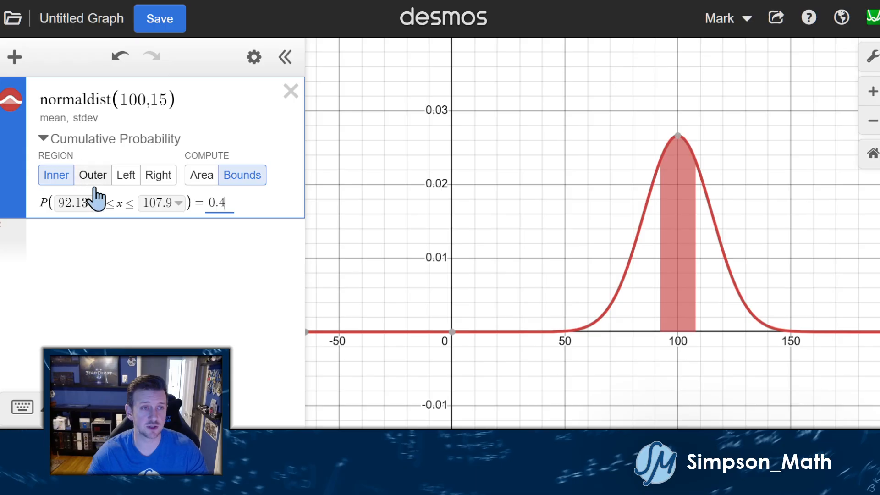
- Switch the computation to Area to check the inner region's probability, and return it to Bounds
click(199, 182)
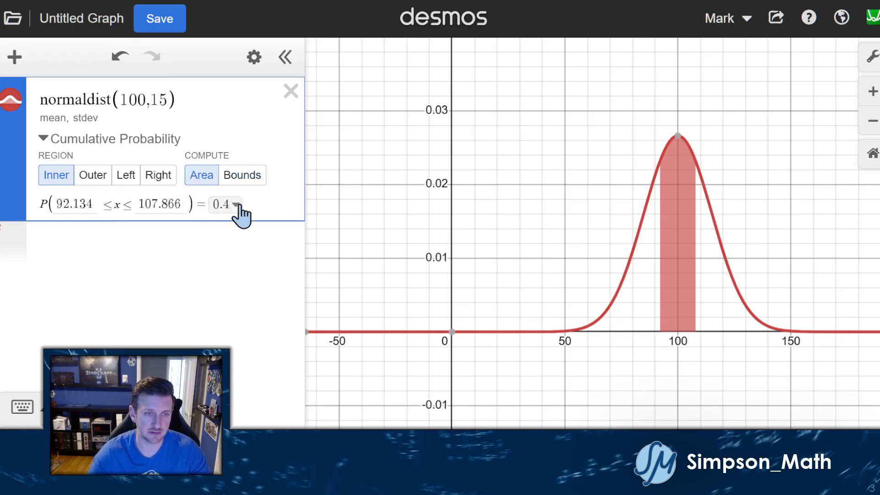
click(241, 177)
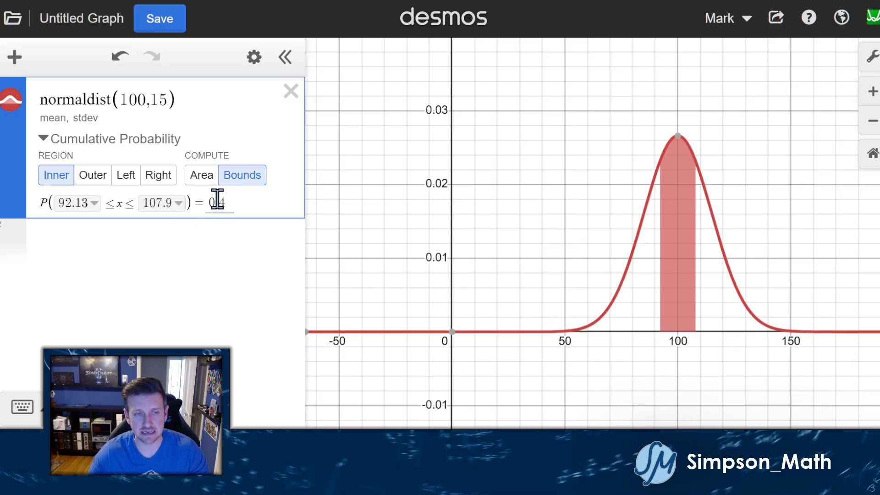